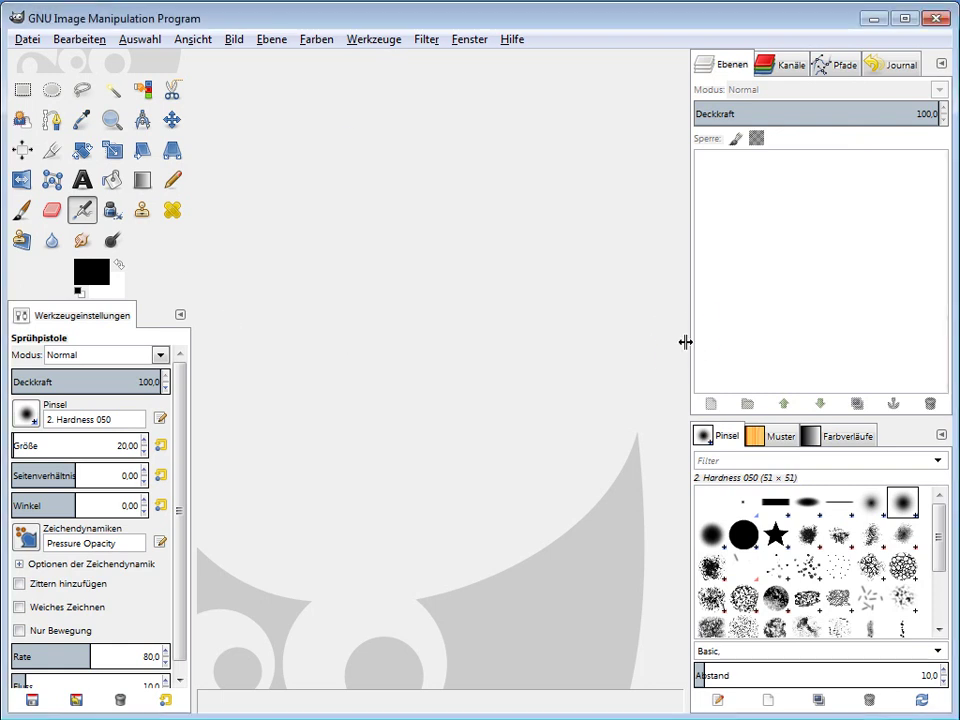
Narrow the right-hand docks, then switch GIMP to separate floating windows and move them right.
drag(685, 342, 770, 338)
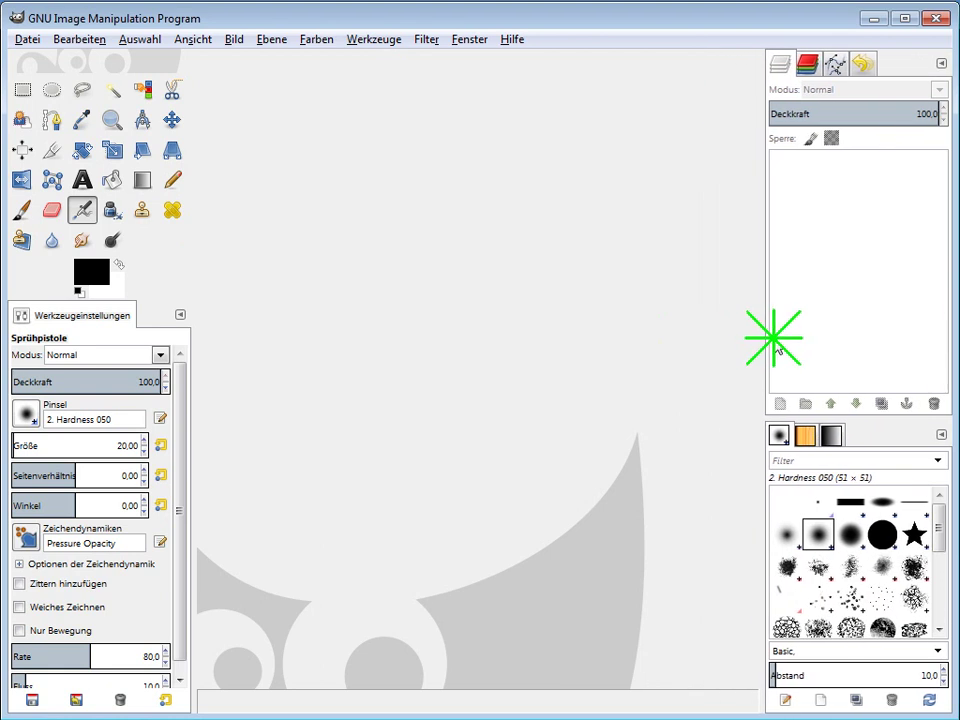
click(470, 40)
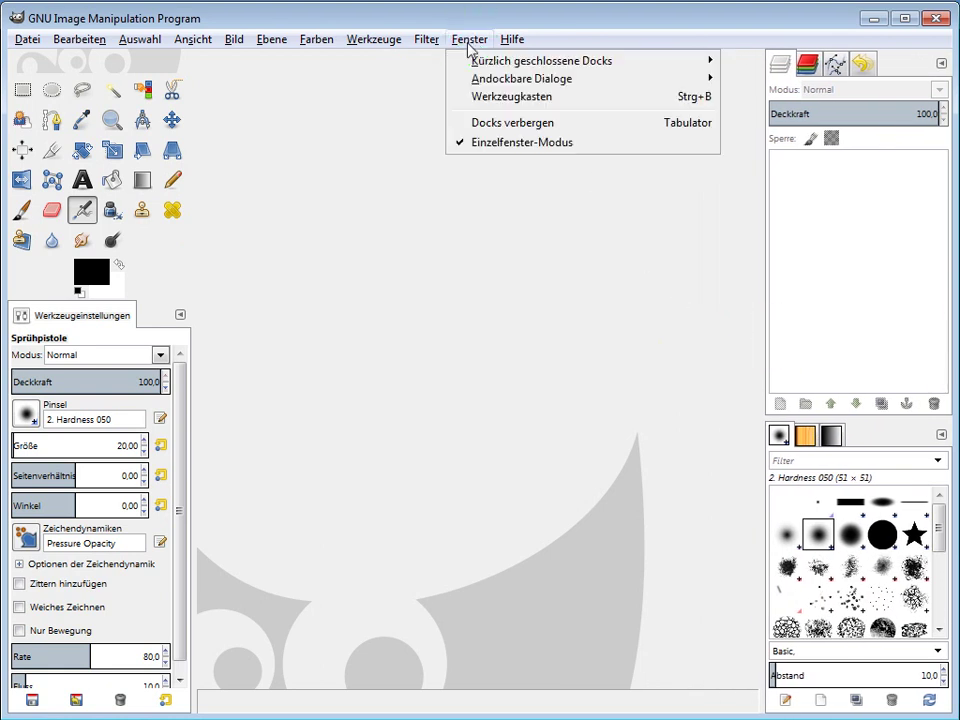
click(470, 148)
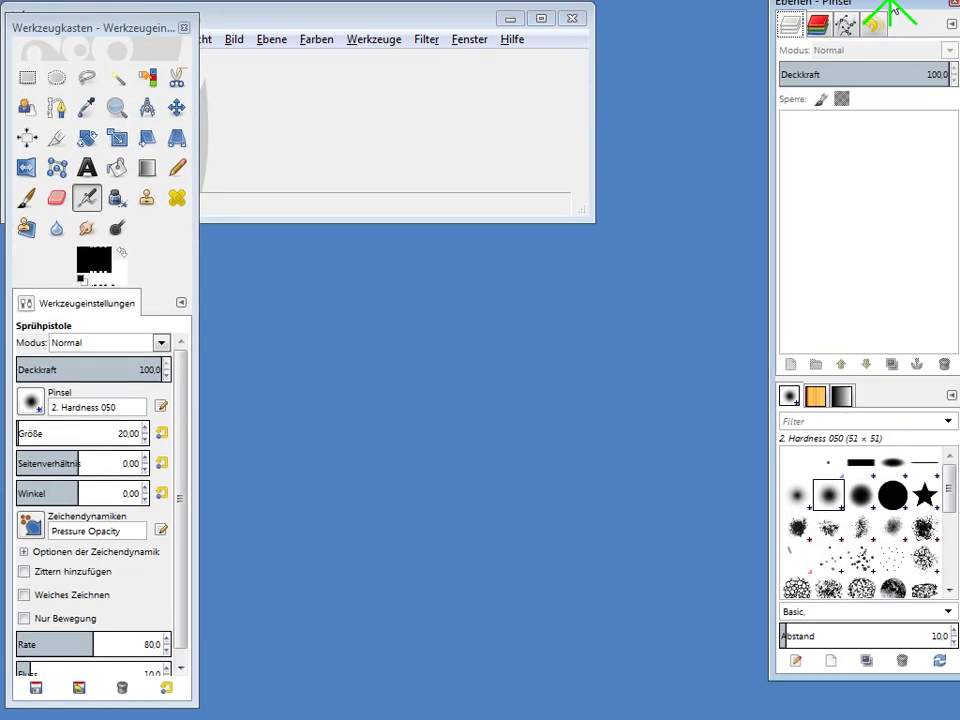
mouse_move(450, 26)
mouse_down()
mouse_move(535, 30)
mouse_move(611, 17)
mouse_up()
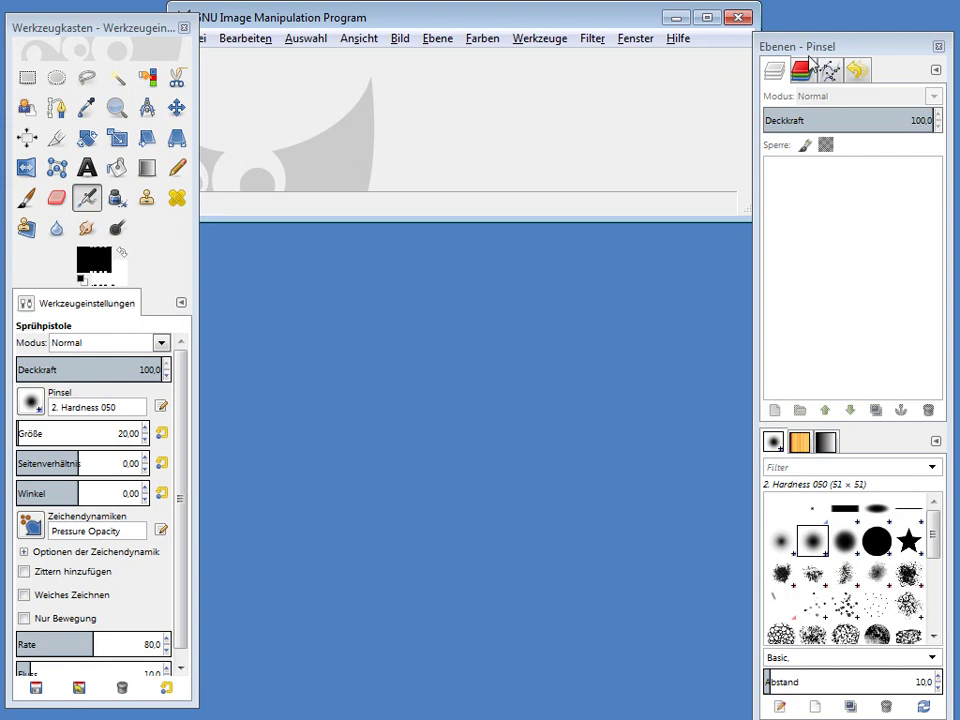
mouse_move(545, 19)
mouse_down()
mouse_move(568, 55)
mouse_move(546, 28)
mouse_up()
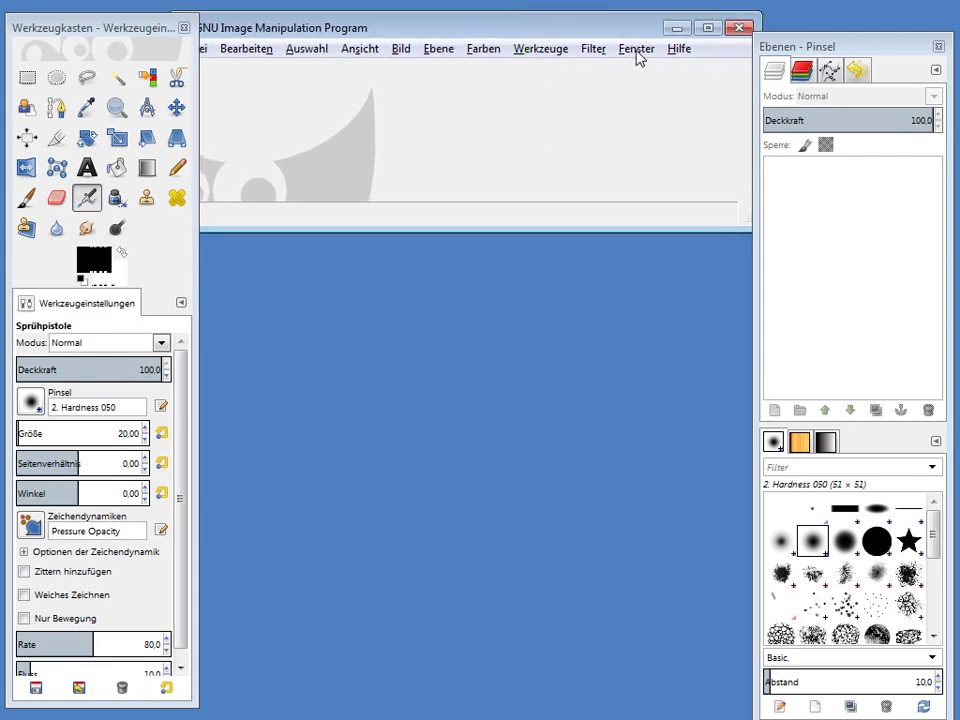
Return to single-window mode and shift the merged window back into place.
click(636, 50)
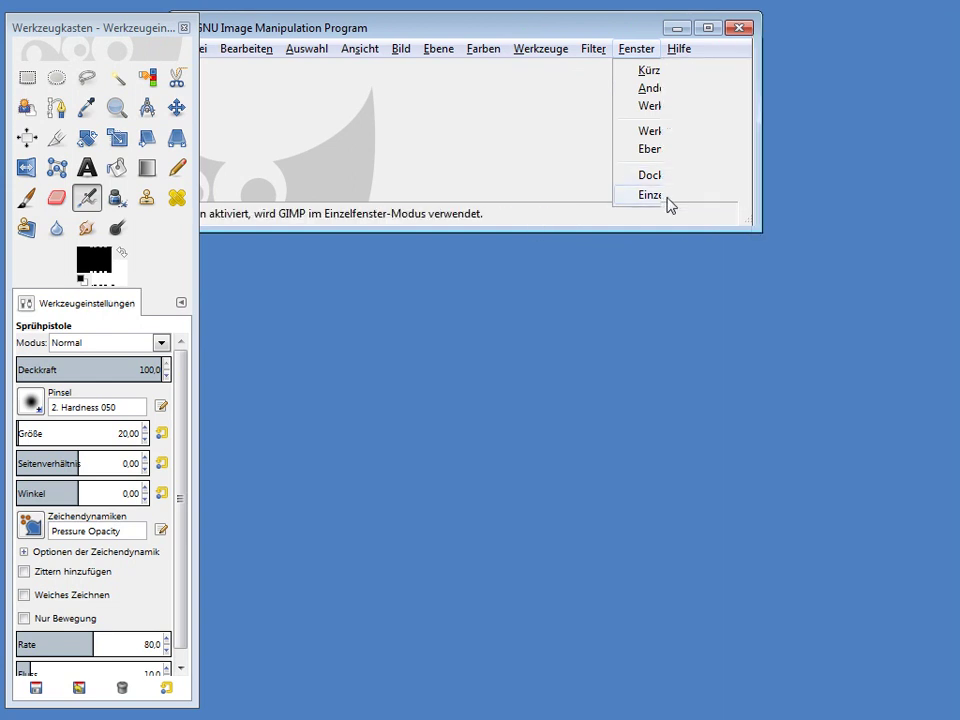
click(671, 205)
drag(713, 38, 547, 22)
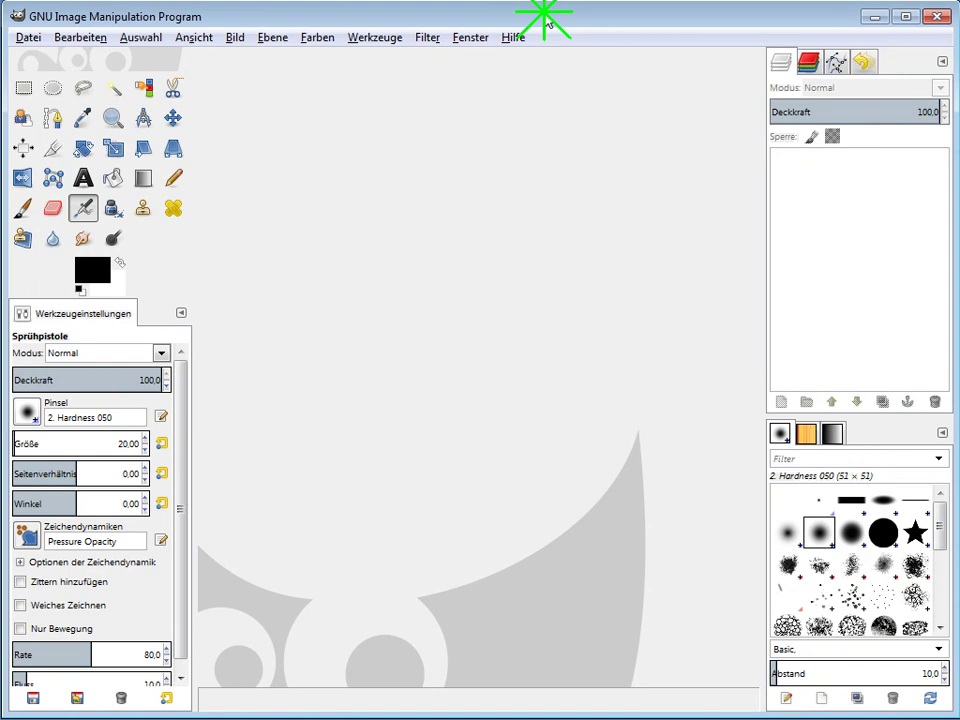
drag(547, 22, 546, 20)
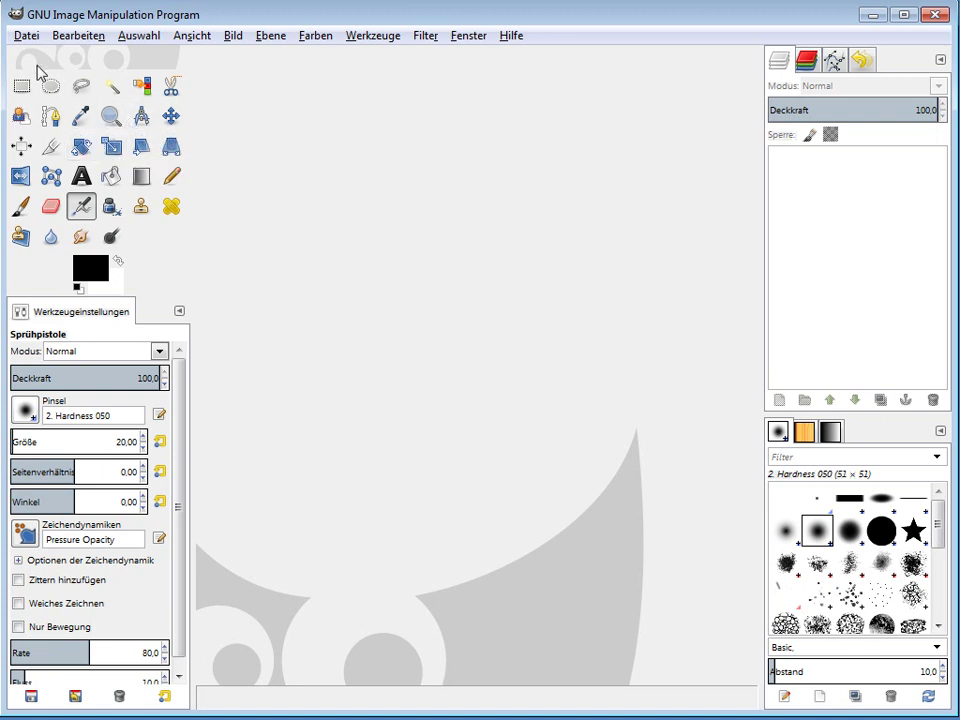
Start a new image with advanced settings shown, keeping RGB colour space.
click(26, 36)
mouse_move(76, 159)
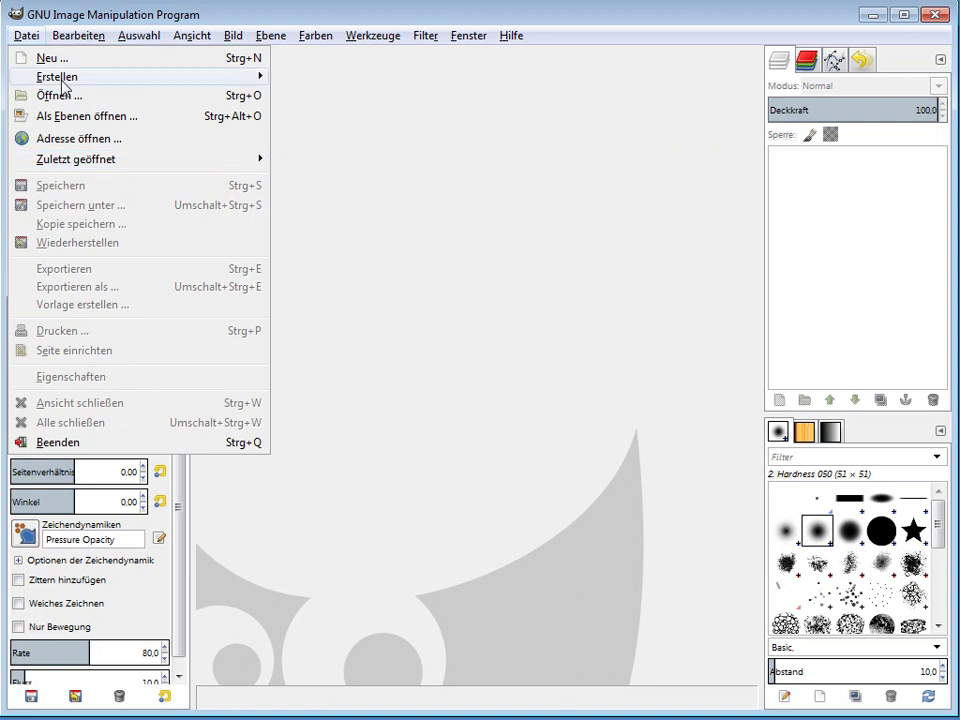
click(48, 58)
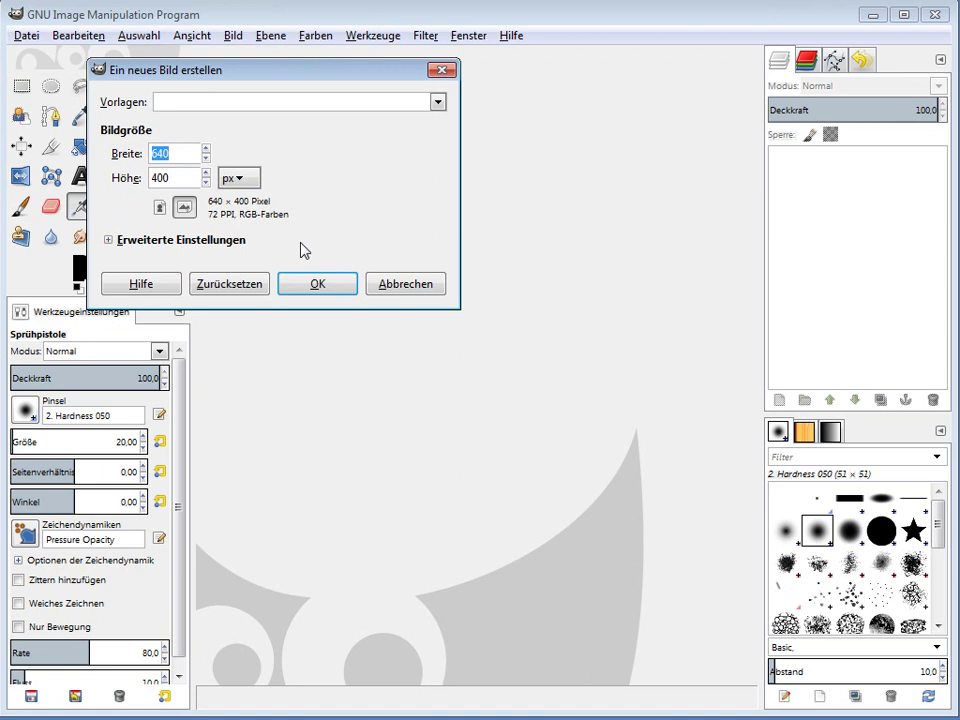
click(107, 240)
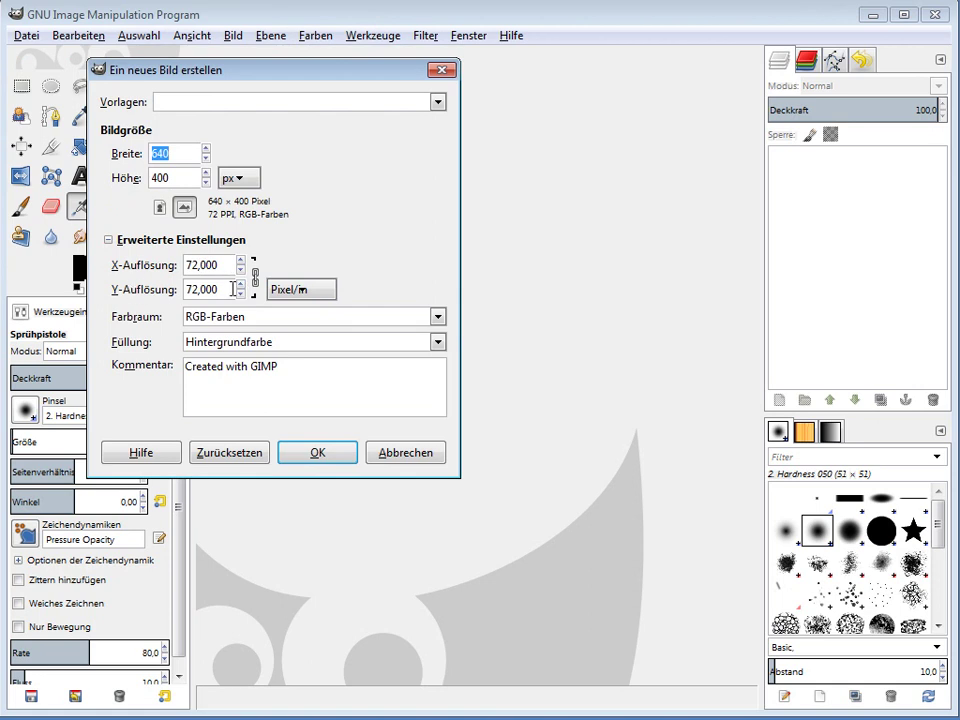
click(437, 318)
click(345, 337)
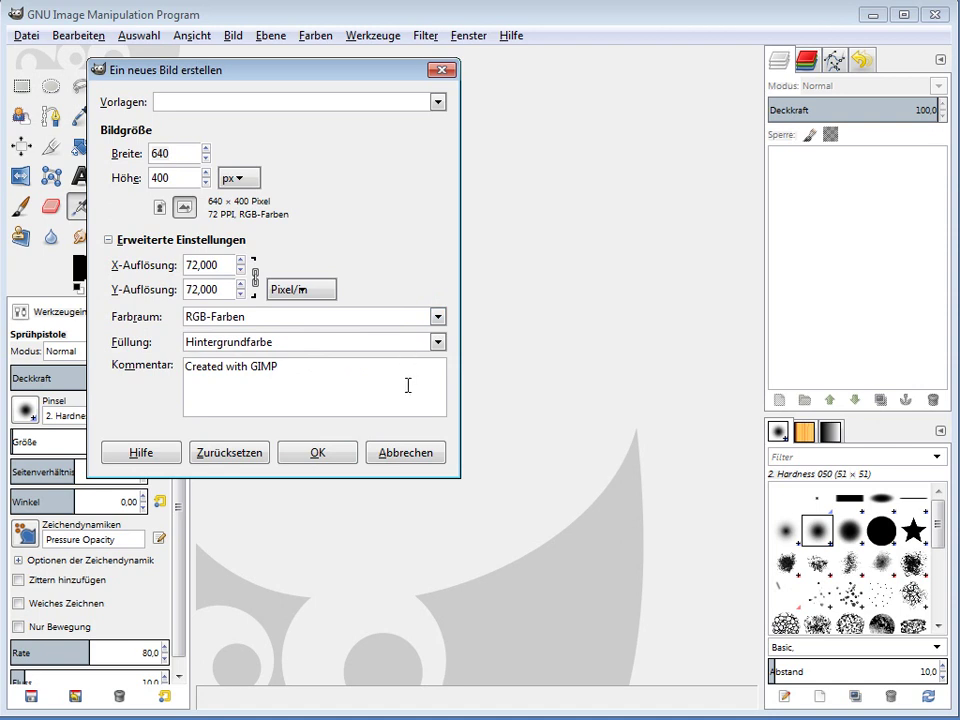
drag(311, 379, 105, 362)
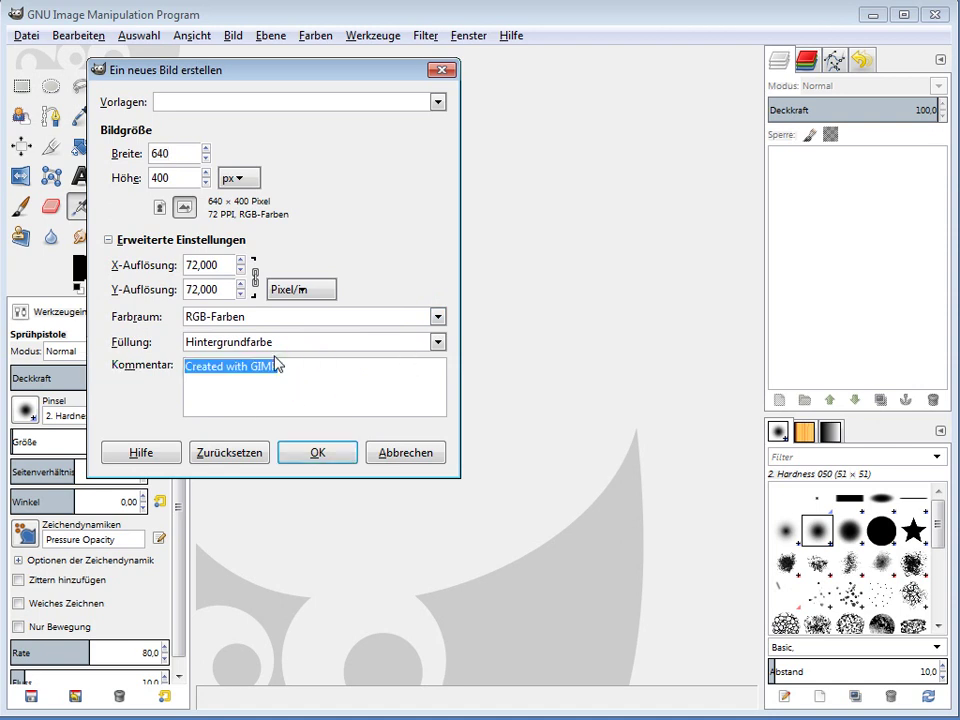
Set the size to 1024 × 768 pixels with 100 PPI resolution on both axes.
double_click(184, 152)
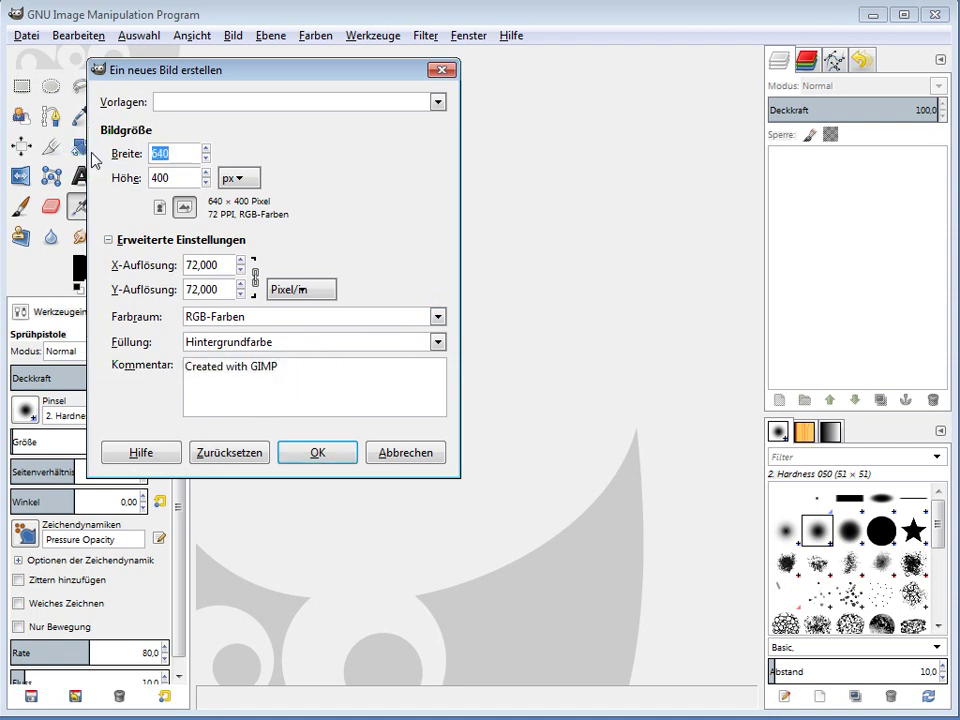
text(1024)
key(Tab)
text(7)
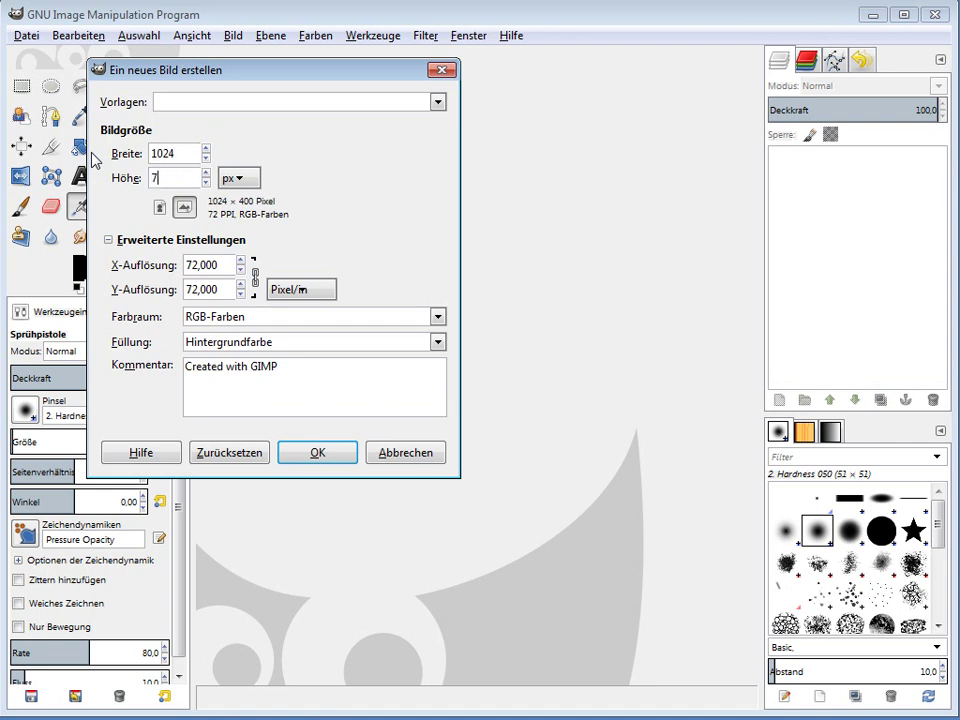
text(68)
double_click(198, 265)
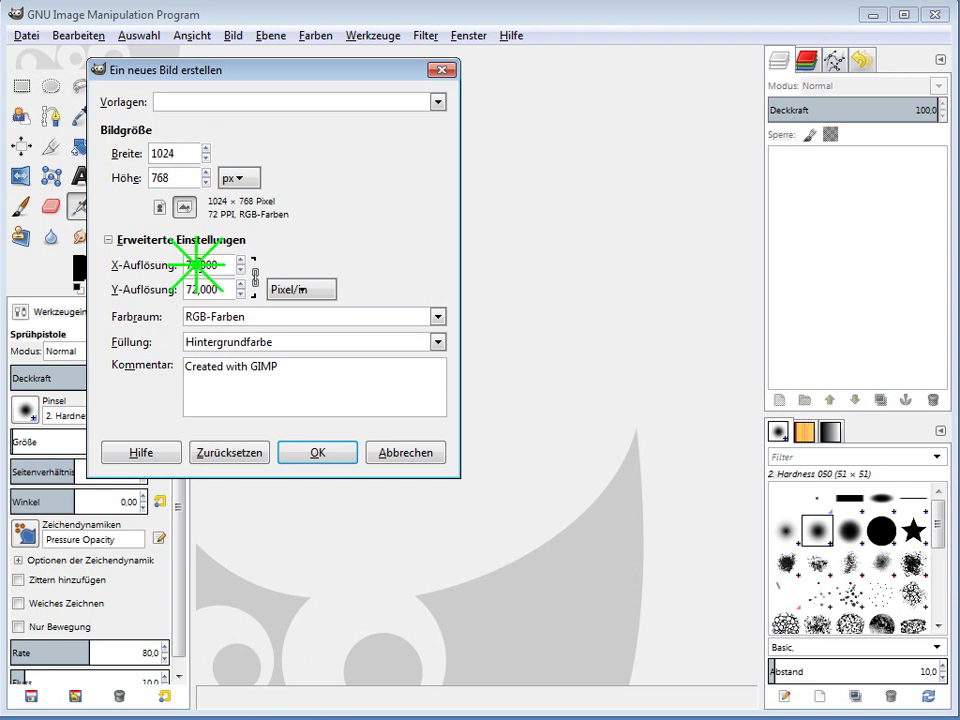
text(100)
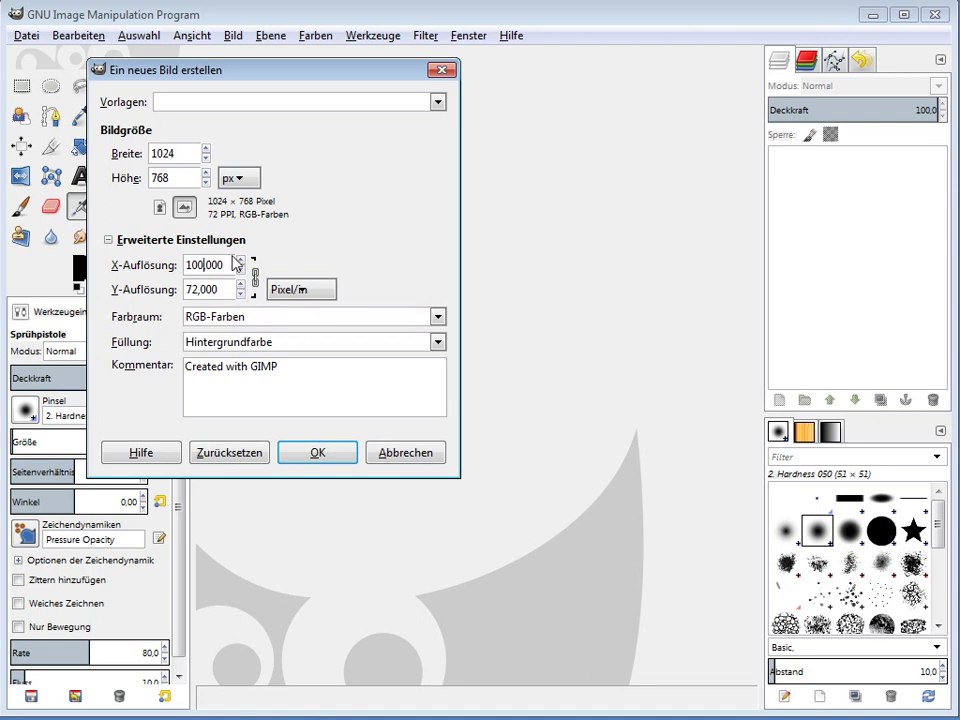
key(Tab)
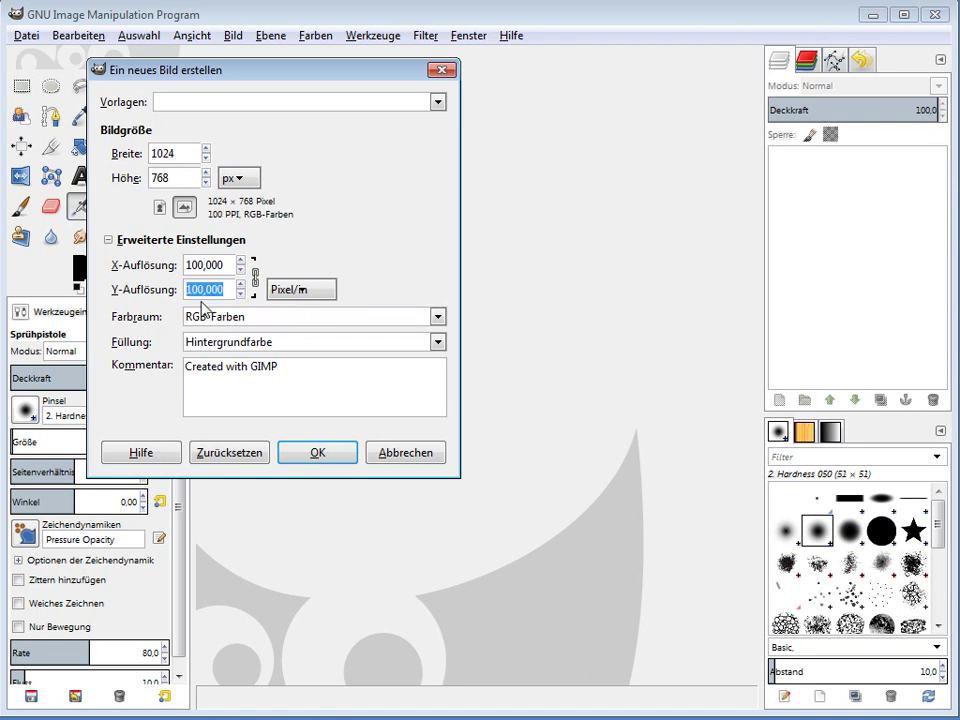
click(255, 281)
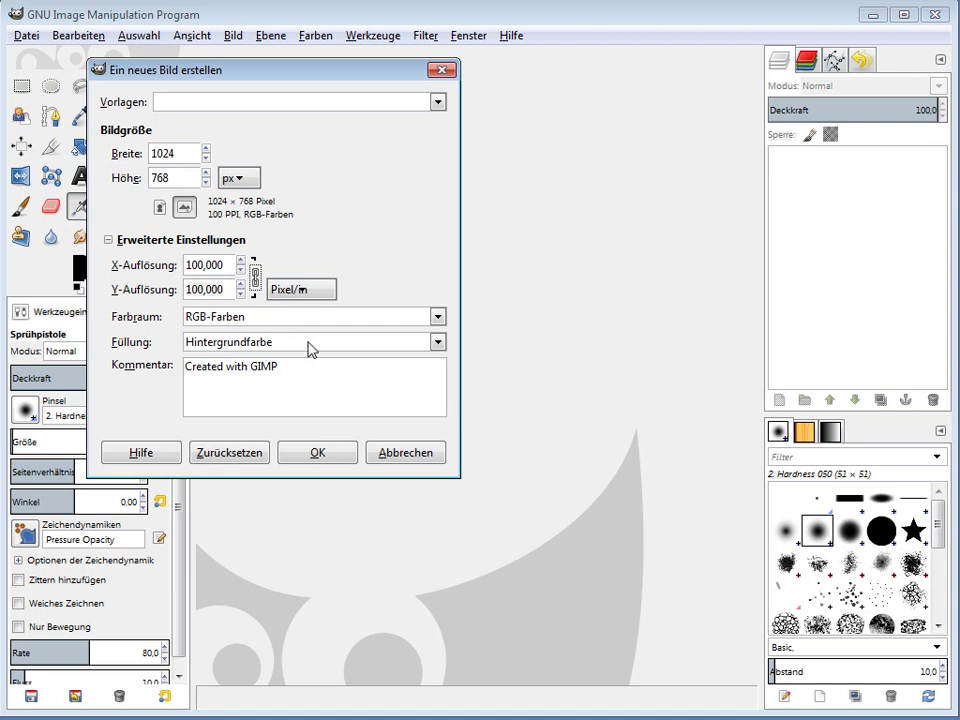
drag(236, 70, 403, 56)
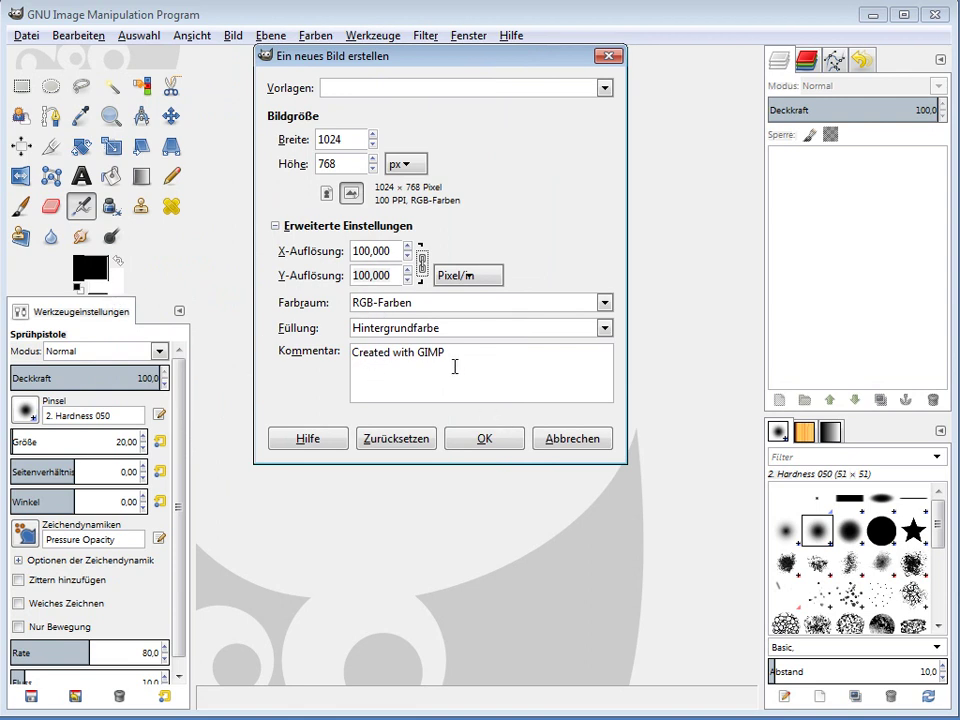
Rewrite the comment as 'Created by' with the author's name, e-mail and (cc-by) licence.
drag(454, 367, 390, 362)
text(b)
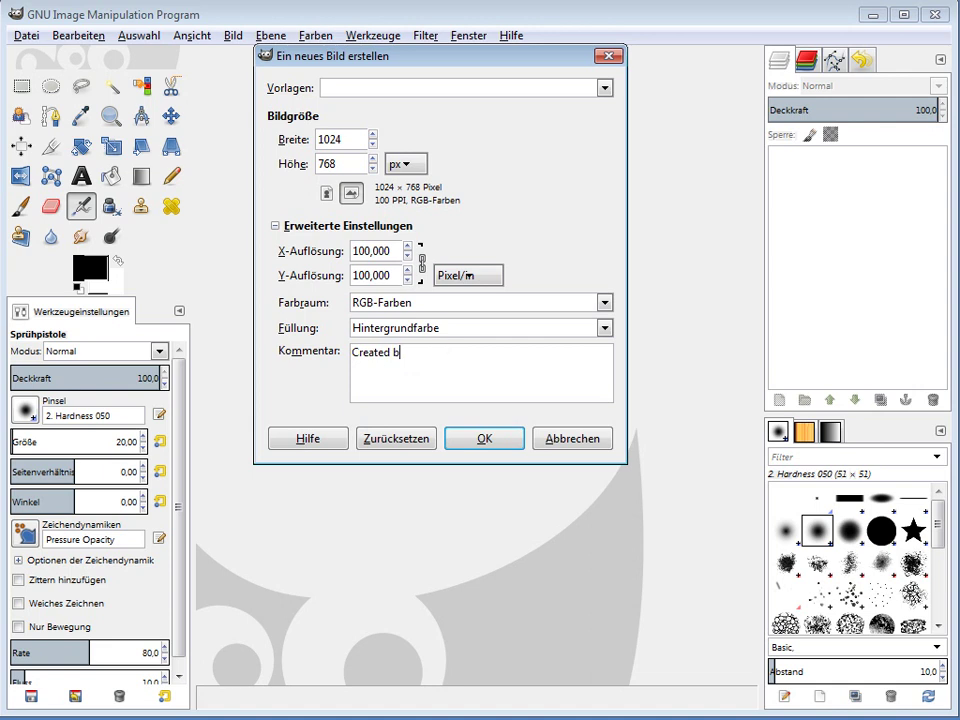
text(y L.)
text(Arn ()
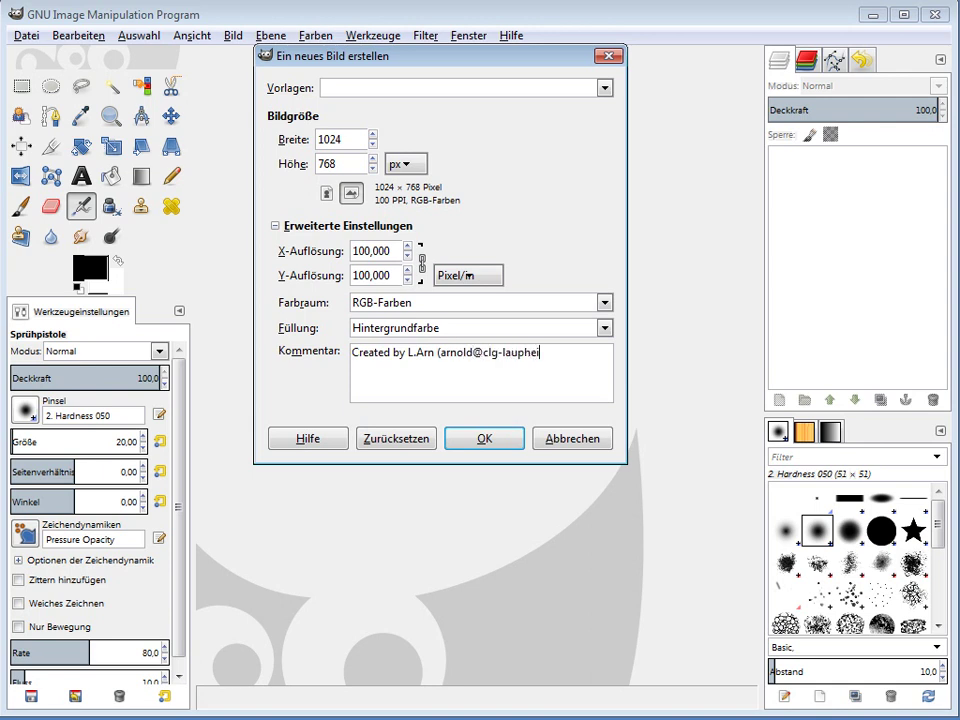
key(Delete)
key(Delete)
key(Delete)
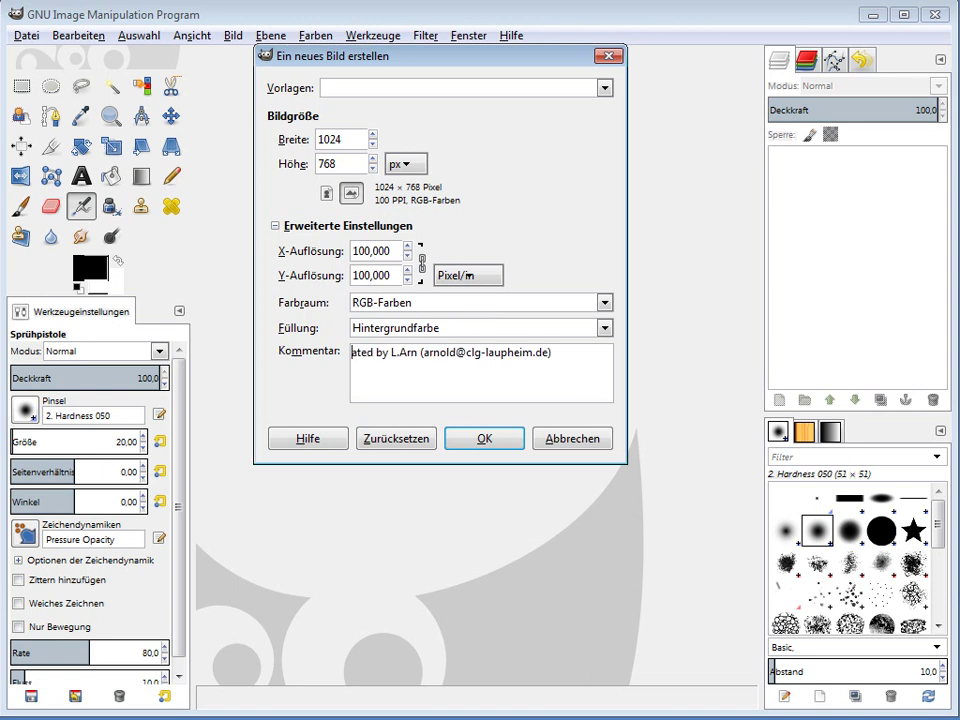
key(Delete)
key(Delete)
text(Cre)
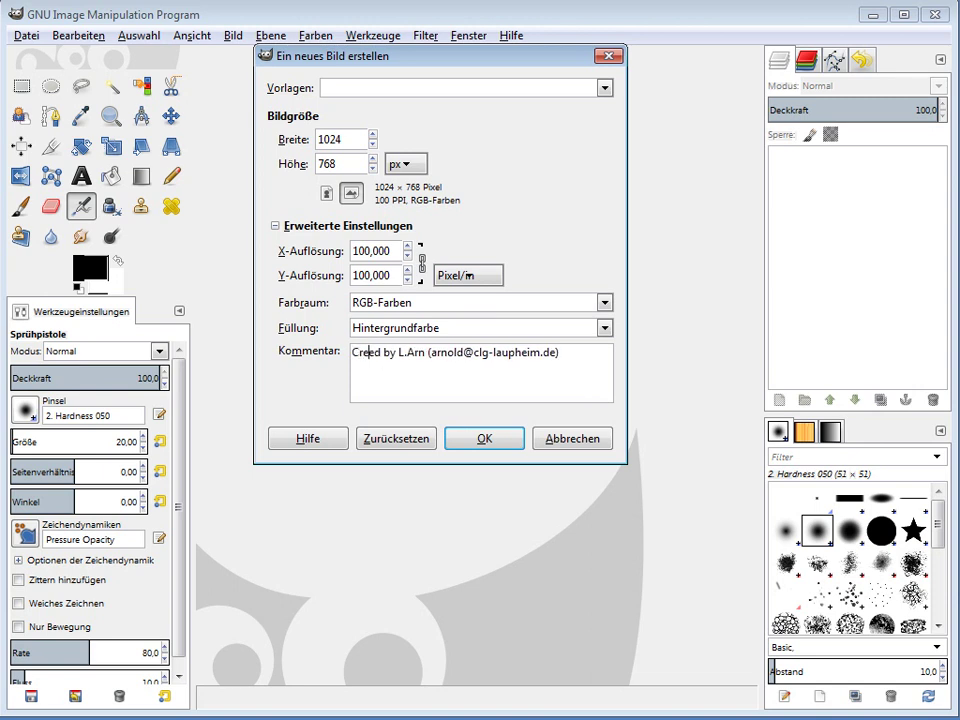
text(ate)
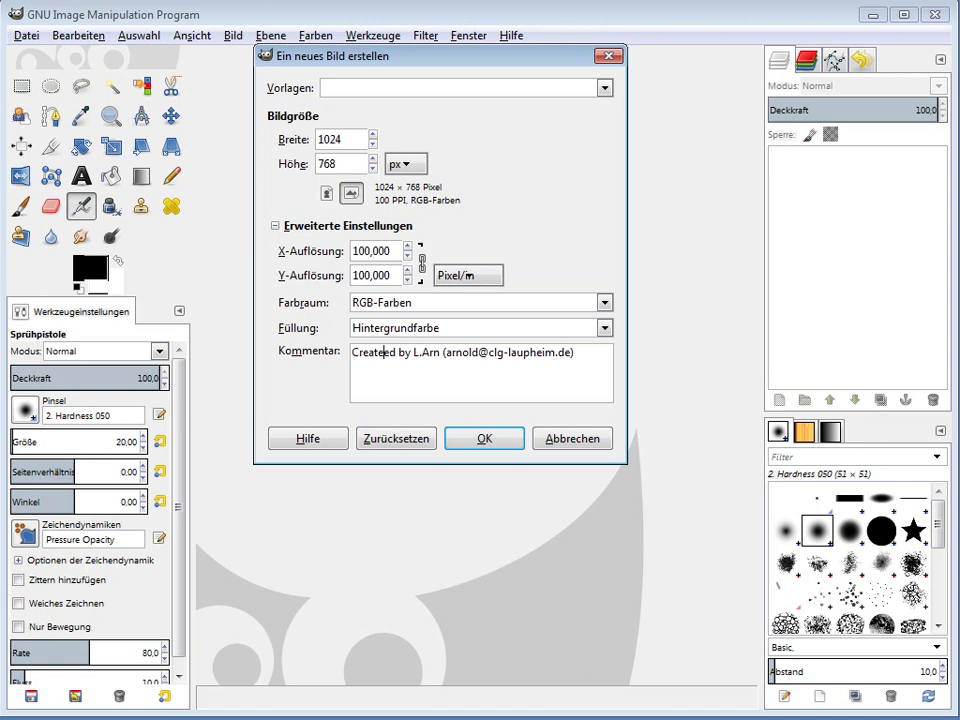
key(BackSpace)
text((cc-)
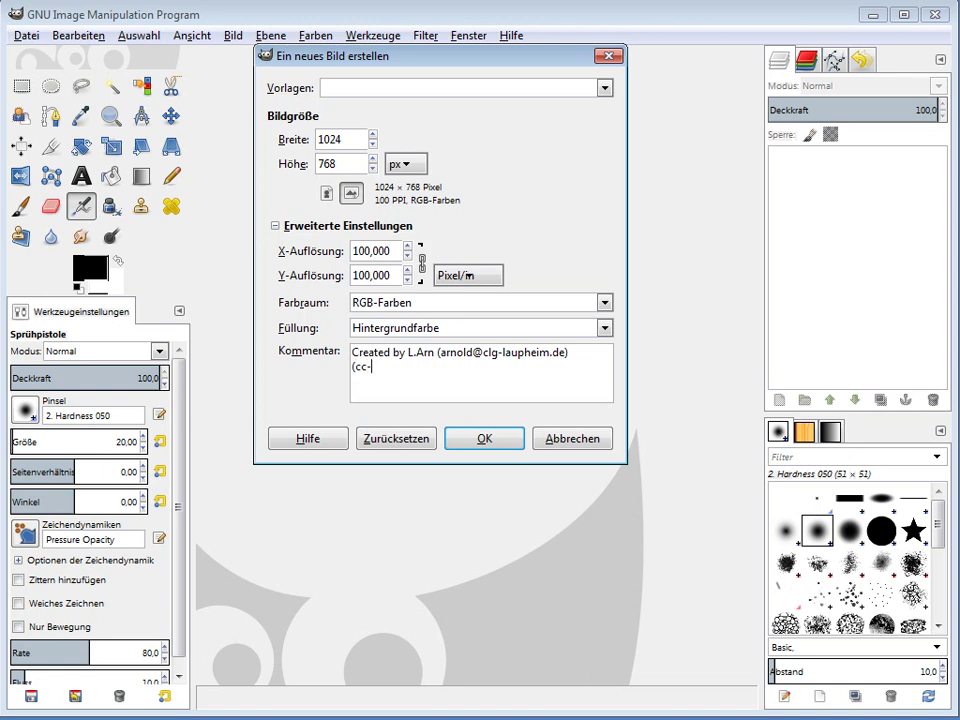
text(b)
text(y)
Create the 1024 × 768 white image and maximize the GIMP window.
click(478, 440)
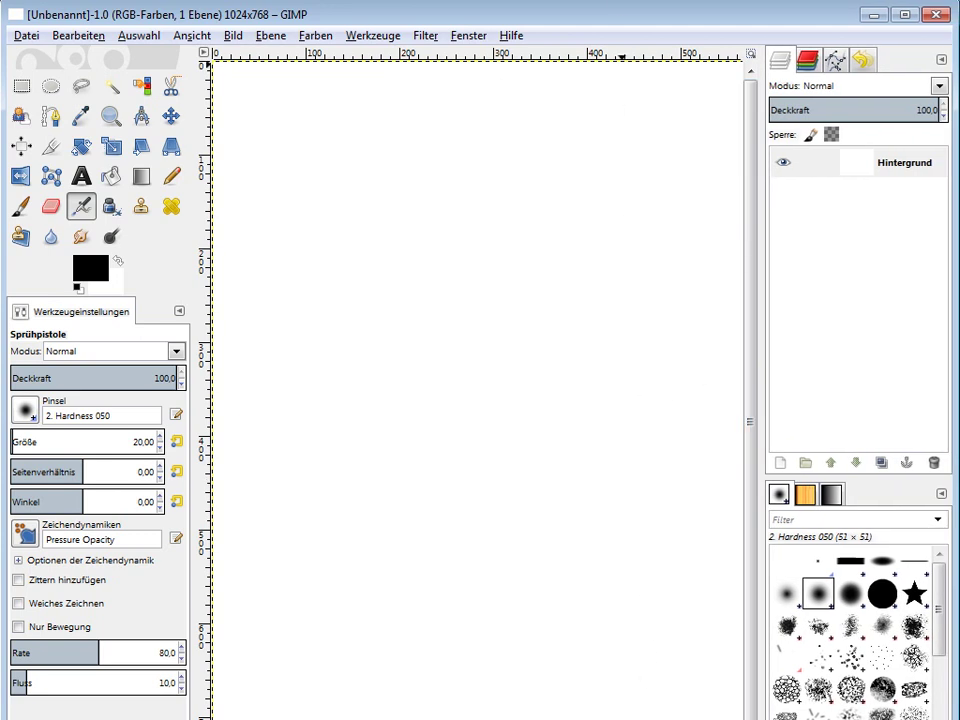
drag(619, 12, 617, 68)
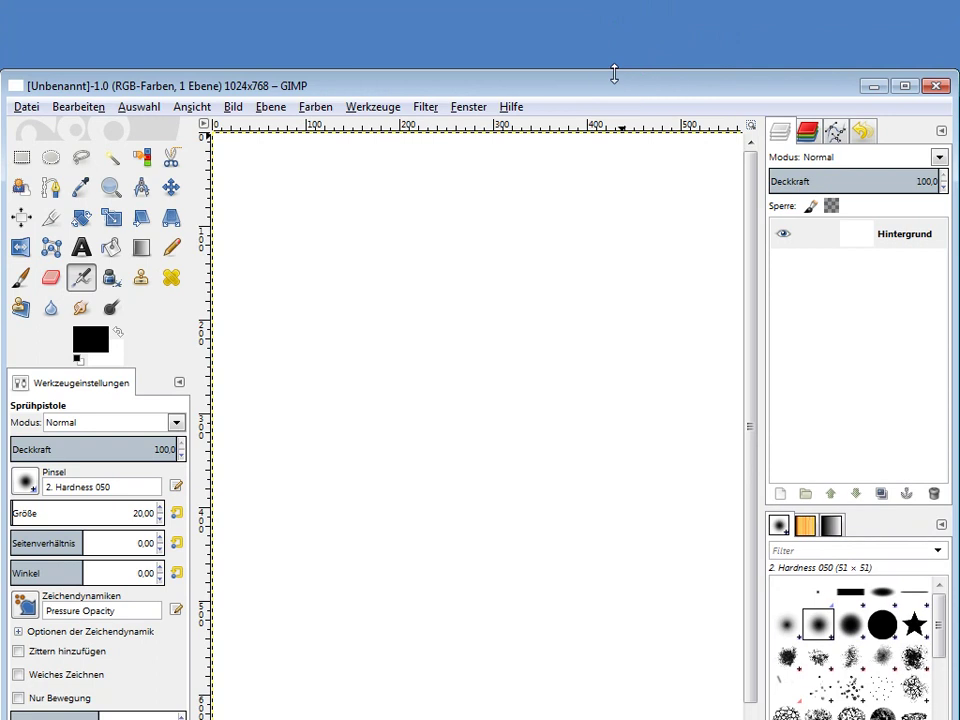
double_click(620, 22)
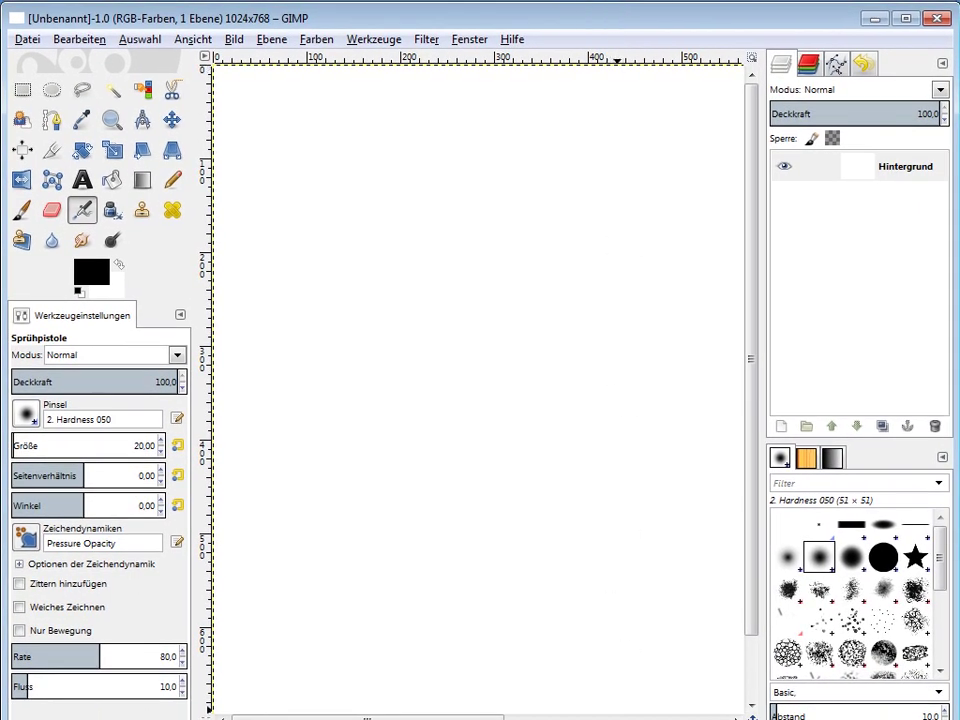
click(614, 706)
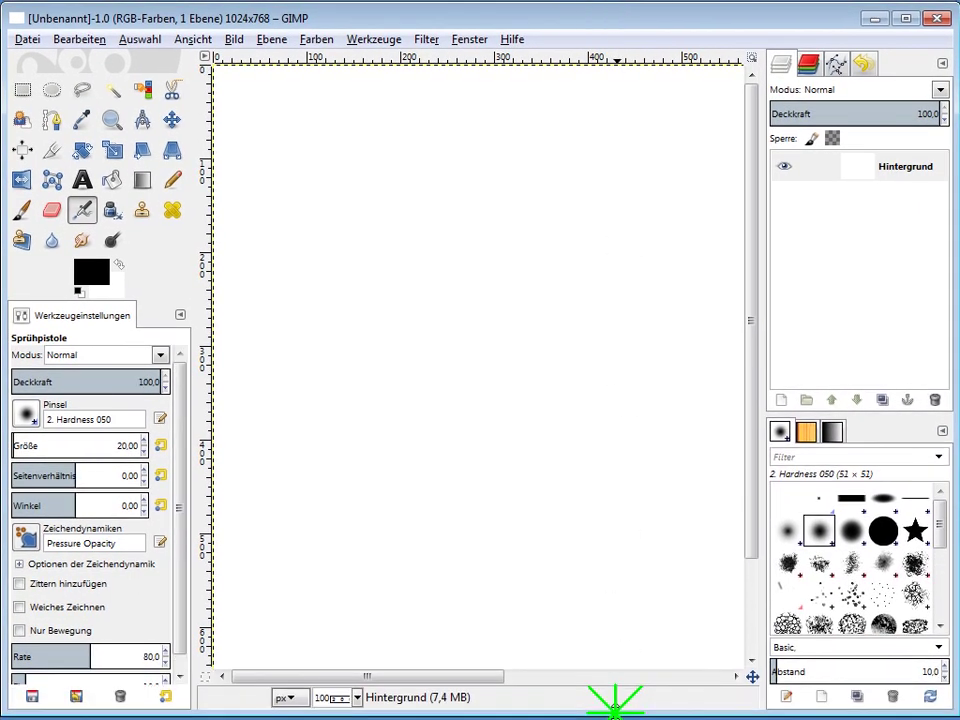
Zoom to 50%, select the Paintbrush, and bring up the foreground colour settings.
click(357, 698)
click(345, 612)
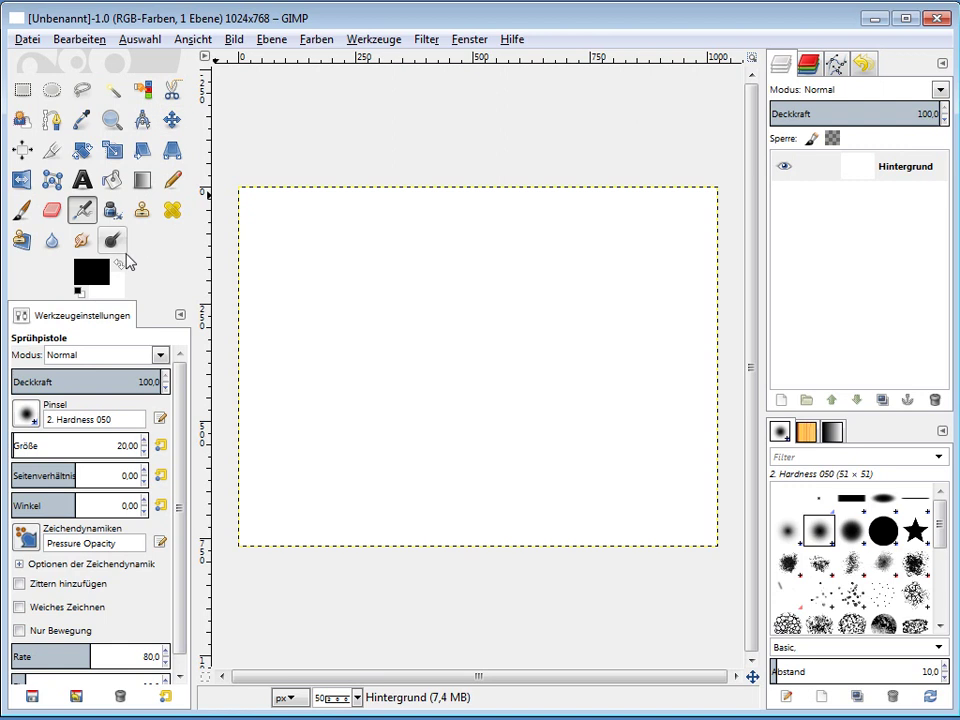
click(22, 210)
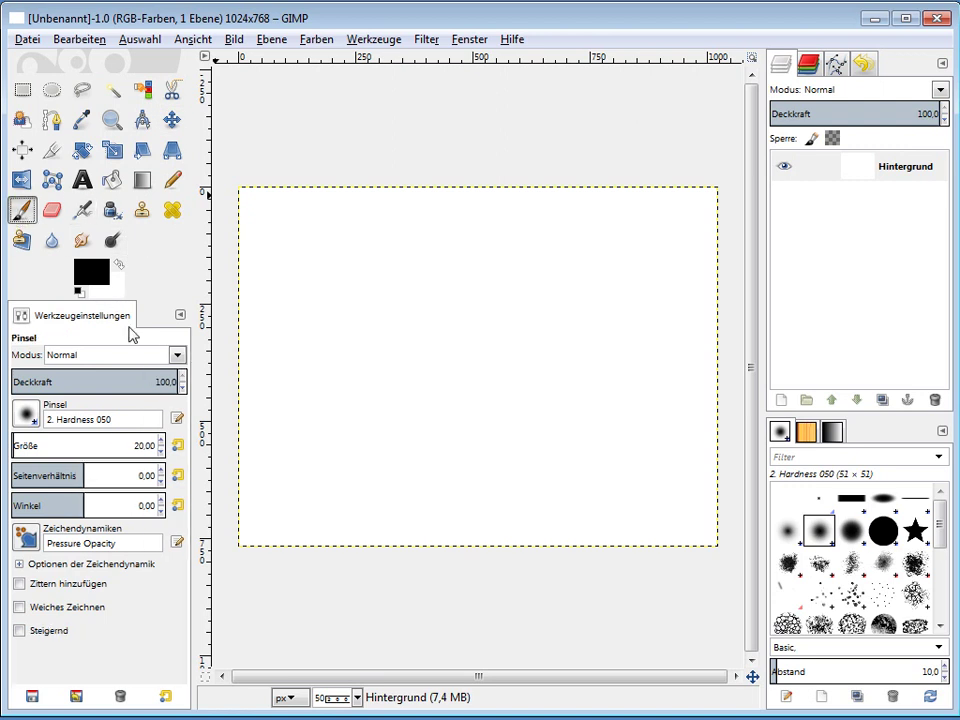
click(88, 270)
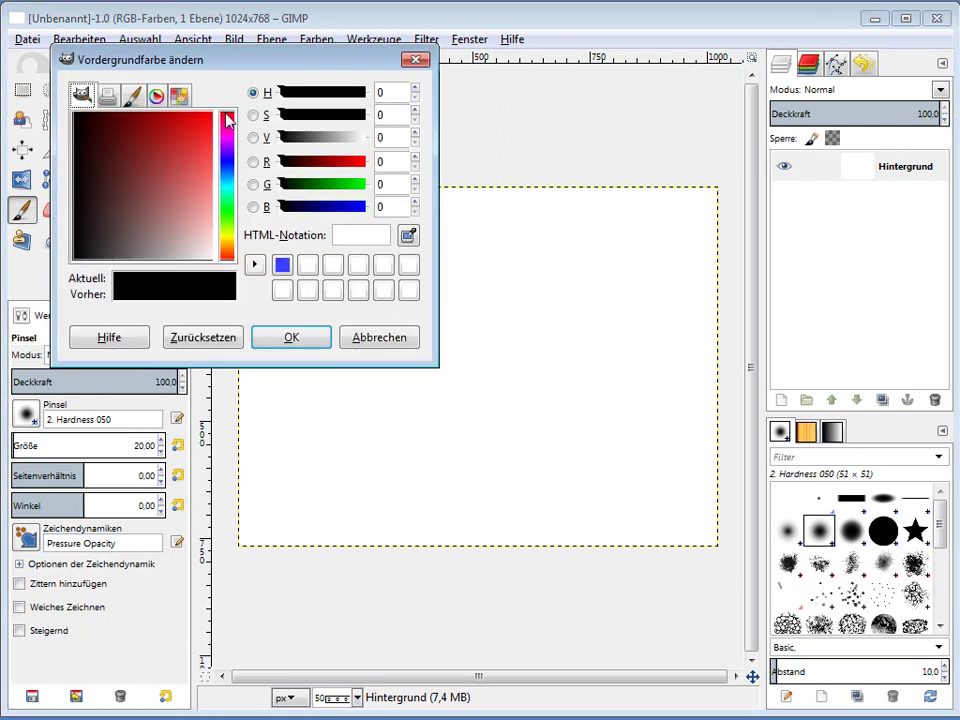
After trying several hues, set the foreground to bright blue 3841ff from the colour history.
click(229, 187)
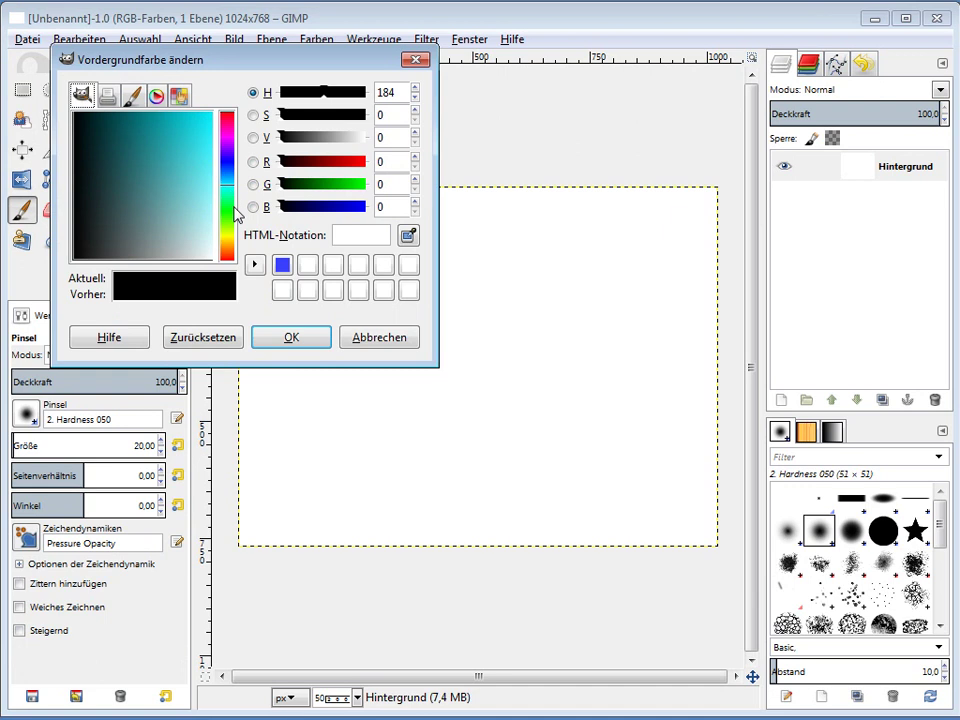
click(232, 162)
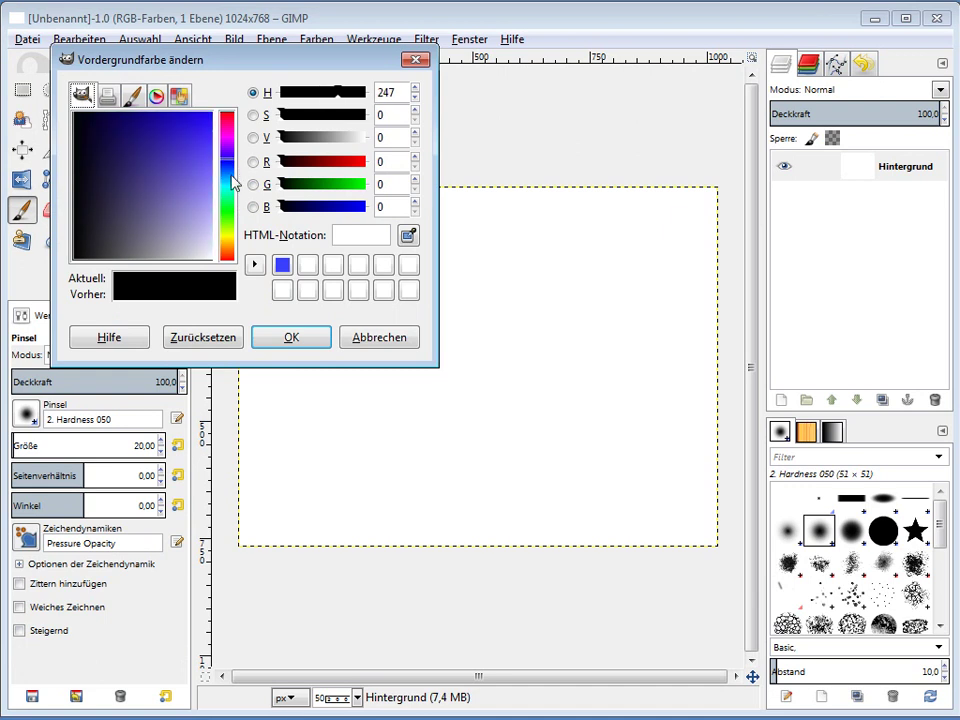
click(229, 186)
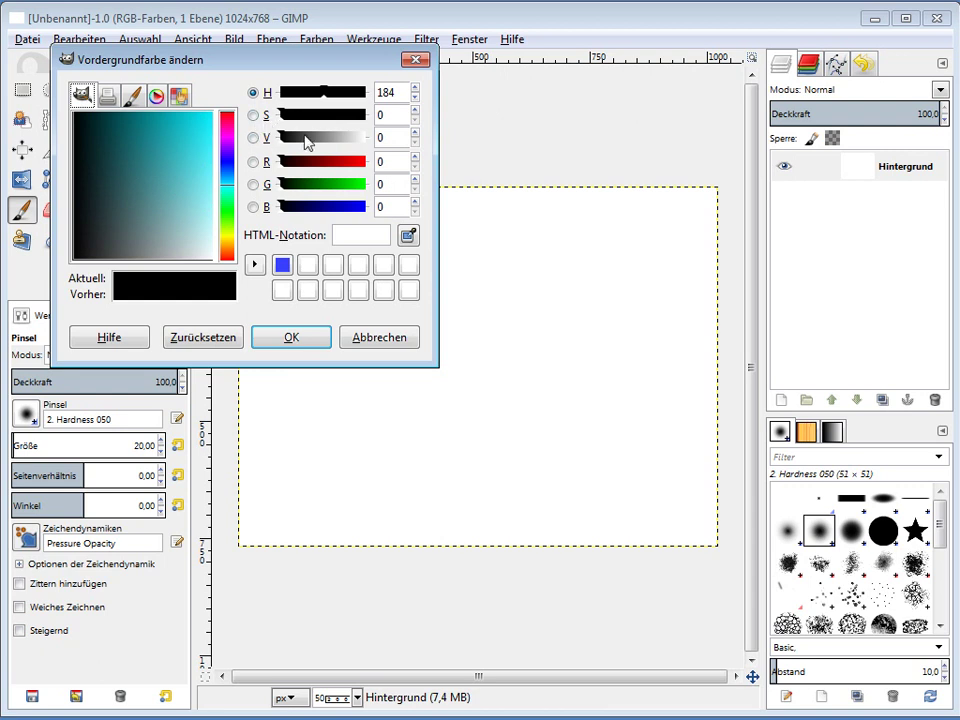
mouse_move(180, 197)
mouse_down()
mouse_move(105, 165)
mouse_move(109, 141)
mouse_move(212, 140)
mouse_move(212, 217)
mouse_move(117, 205)
mouse_move(153, 136)
mouse_move(163, 164)
mouse_up()
drag(229, 170, 229, 145)
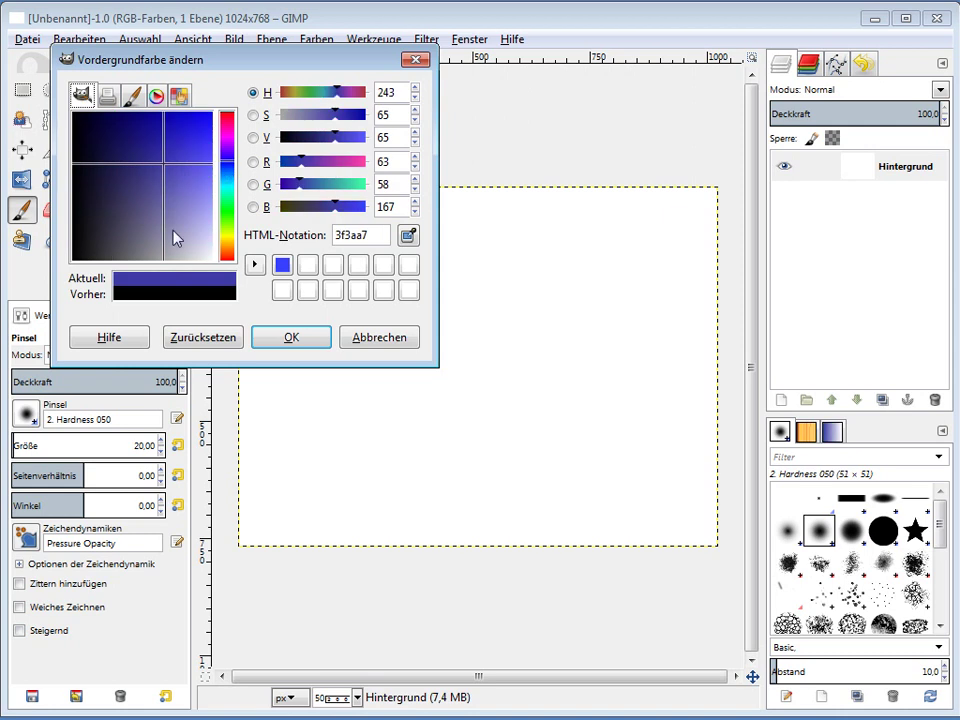
mouse_move(176, 238)
mouse_down()
mouse_move(146, 150)
mouse_move(150, 214)
mouse_move(188, 162)
mouse_move(154, 161)
mouse_move(150, 175)
mouse_move(153, 155)
mouse_up()
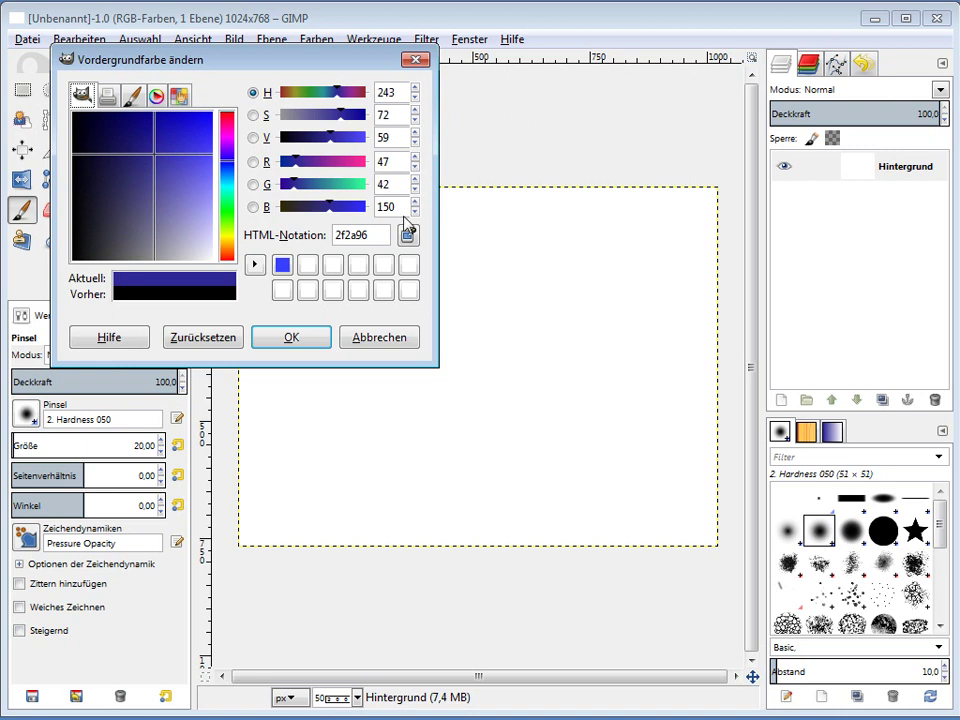
double_click(390, 163)
drag(345, 235, 357, 235)
click(410, 243)
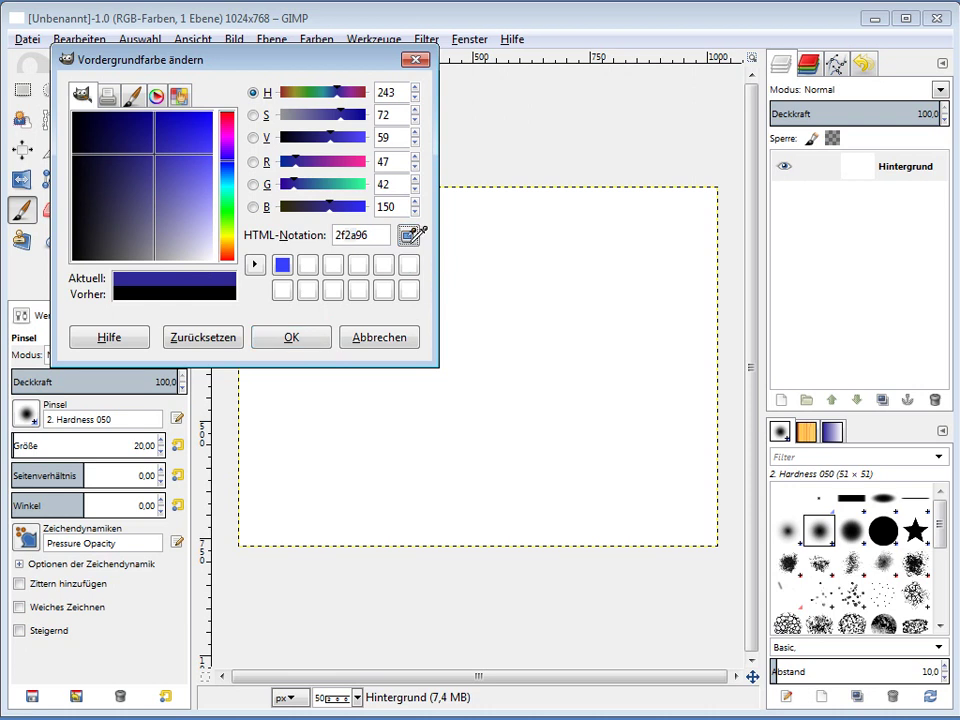
click(147, 226)
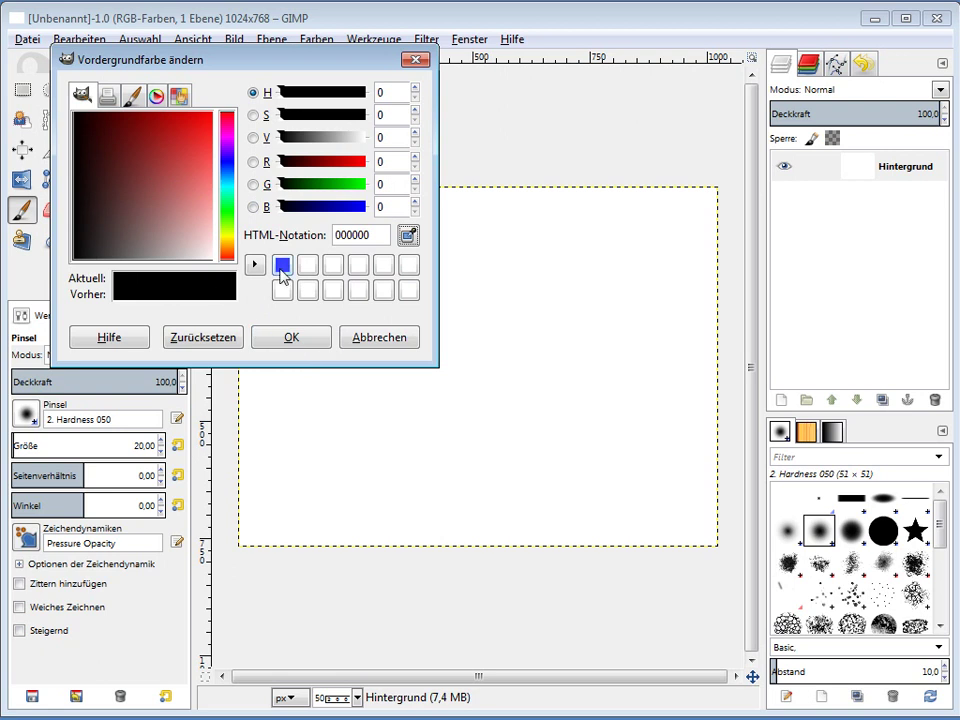
click(281, 264)
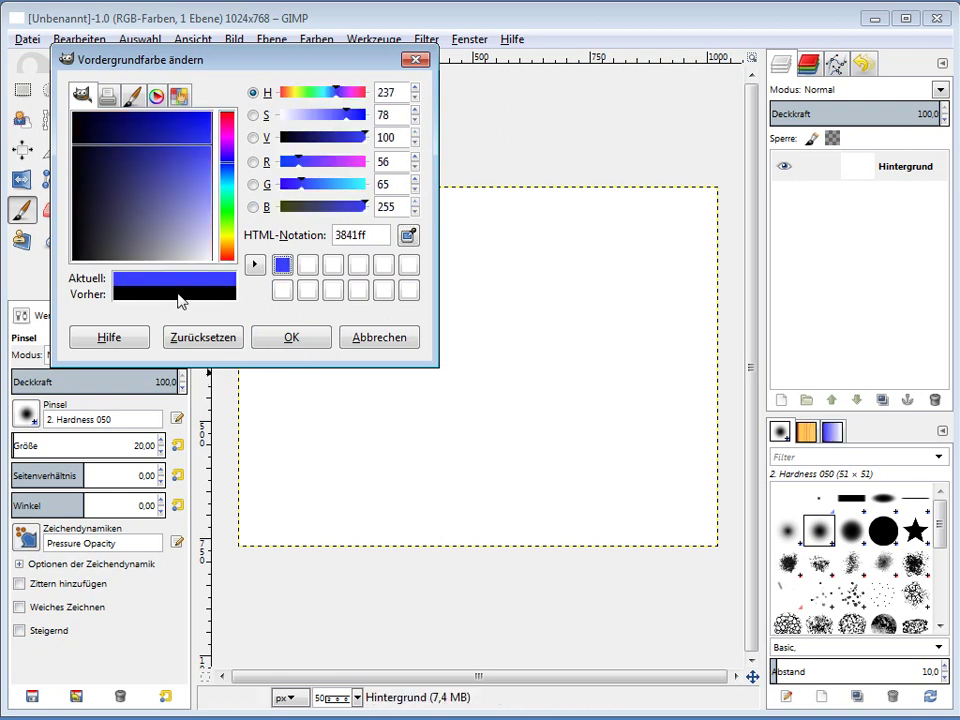
Paint a looping bright-blue stroke, then erase parts of it.
click(310, 341)
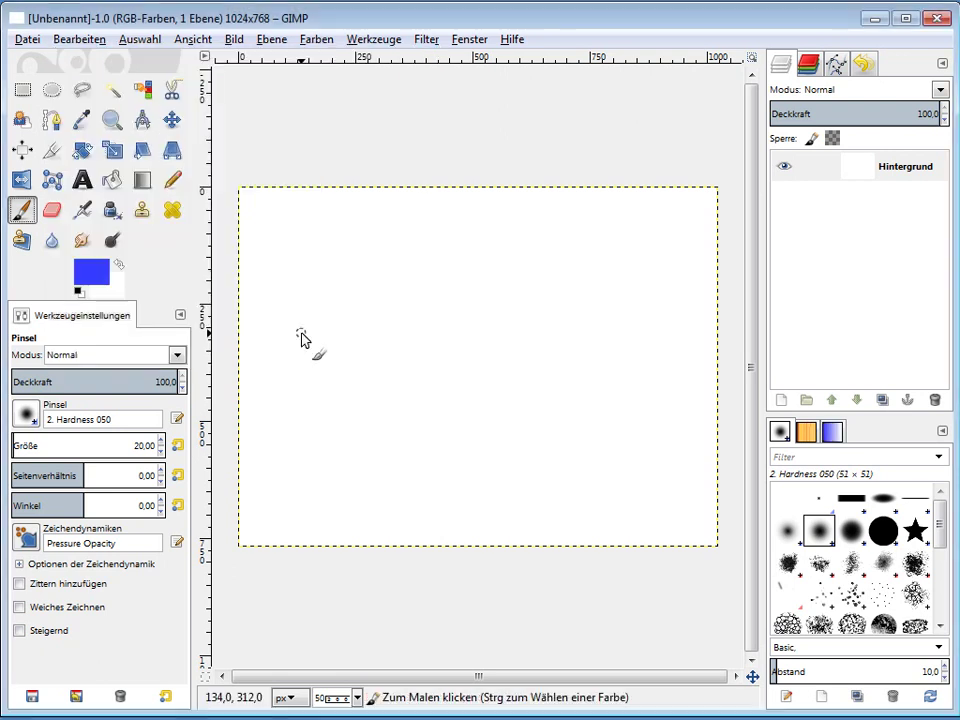
drag(315, 253, 419, 320)
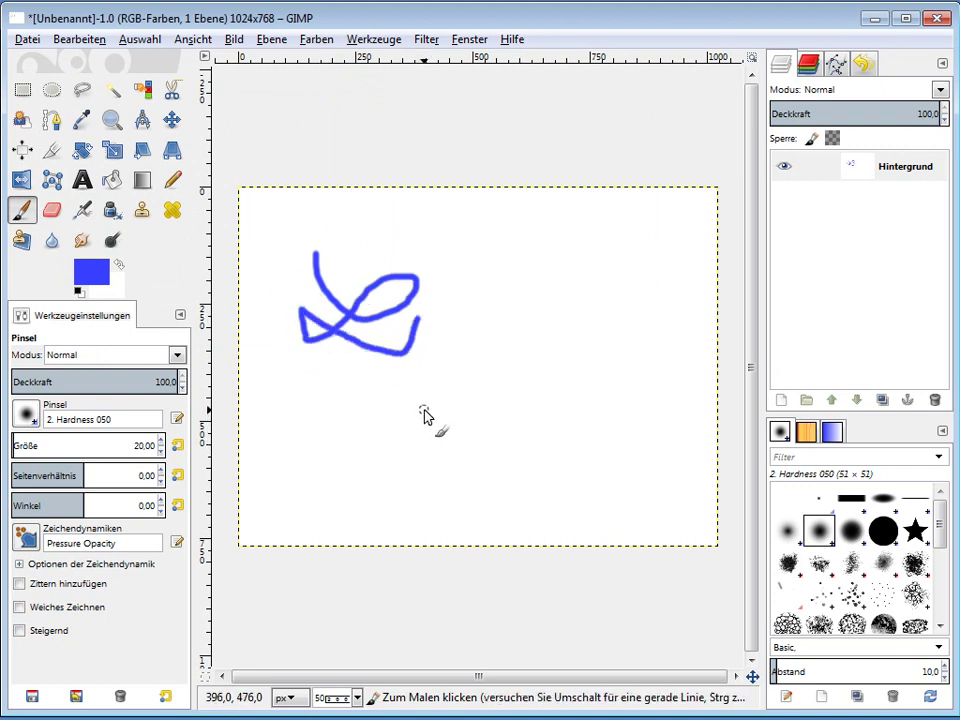
click(52, 209)
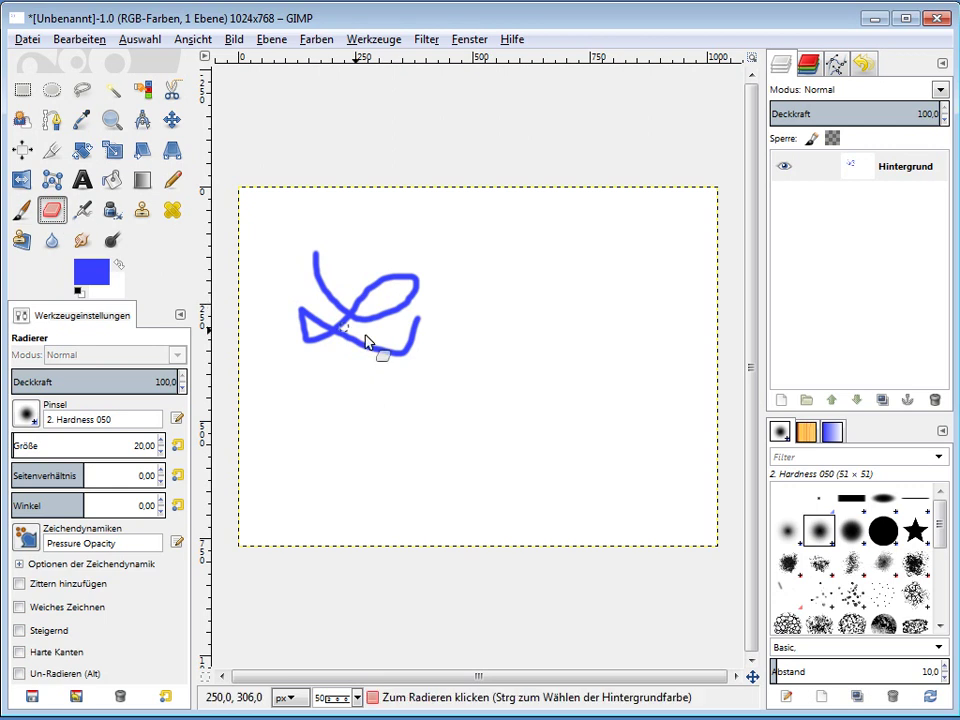
drag(274, 326, 332, 311)
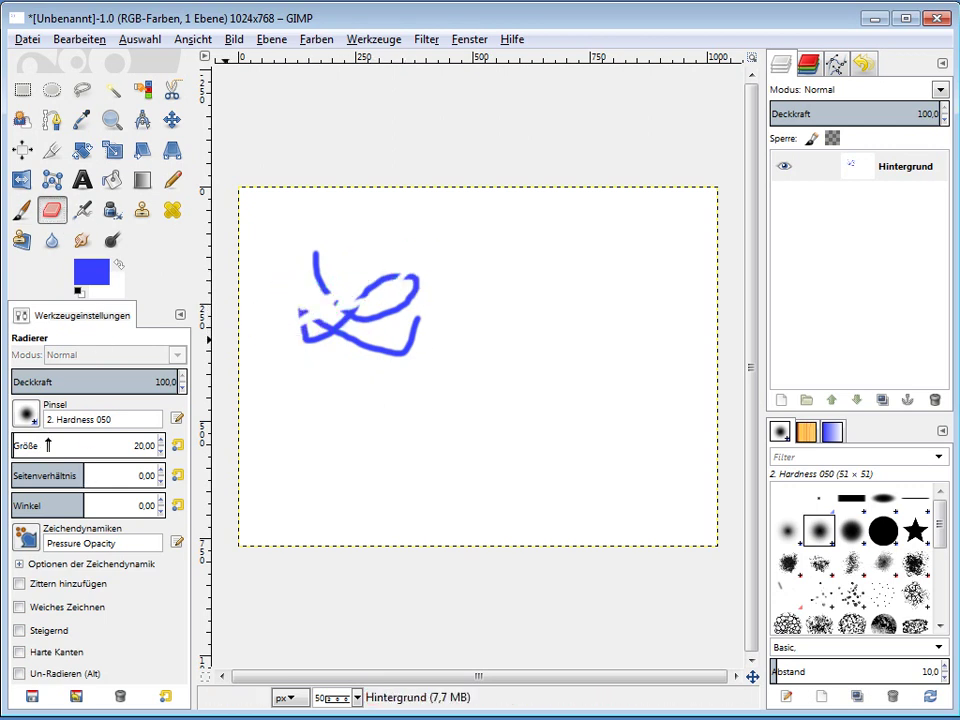
Enlarge the eraser to about 149 to fade the stroke's left end, then to about 206.
drag(14, 441, 21, 441)
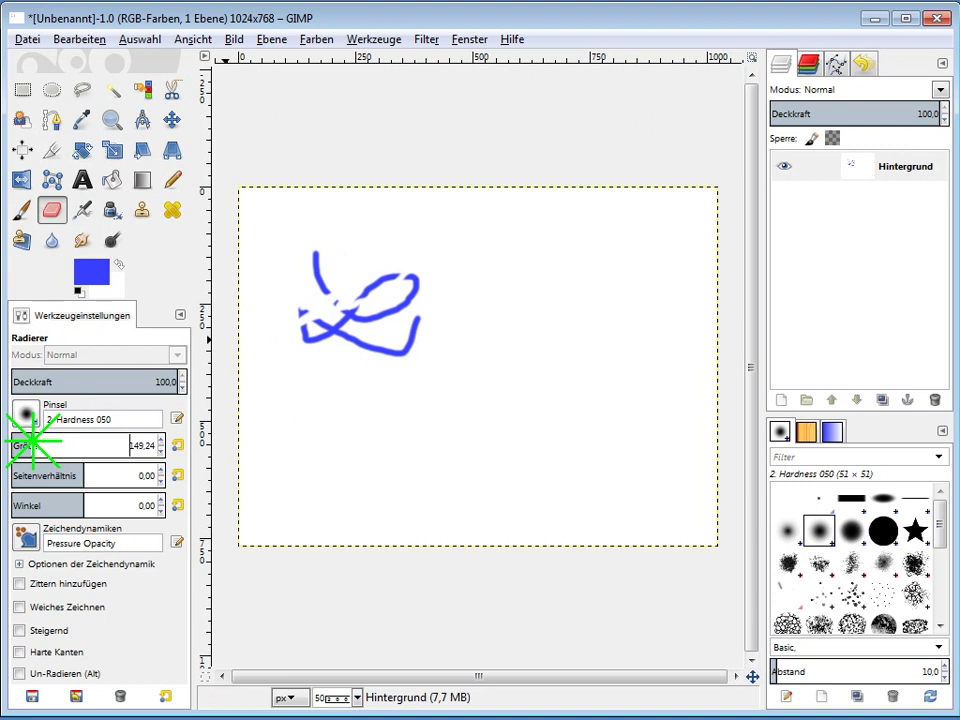
mouse_move(318, 314)
mouse_down()
mouse_move(317, 339)
mouse_move(354, 236)
mouse_move(294, 321)
mouse_up()
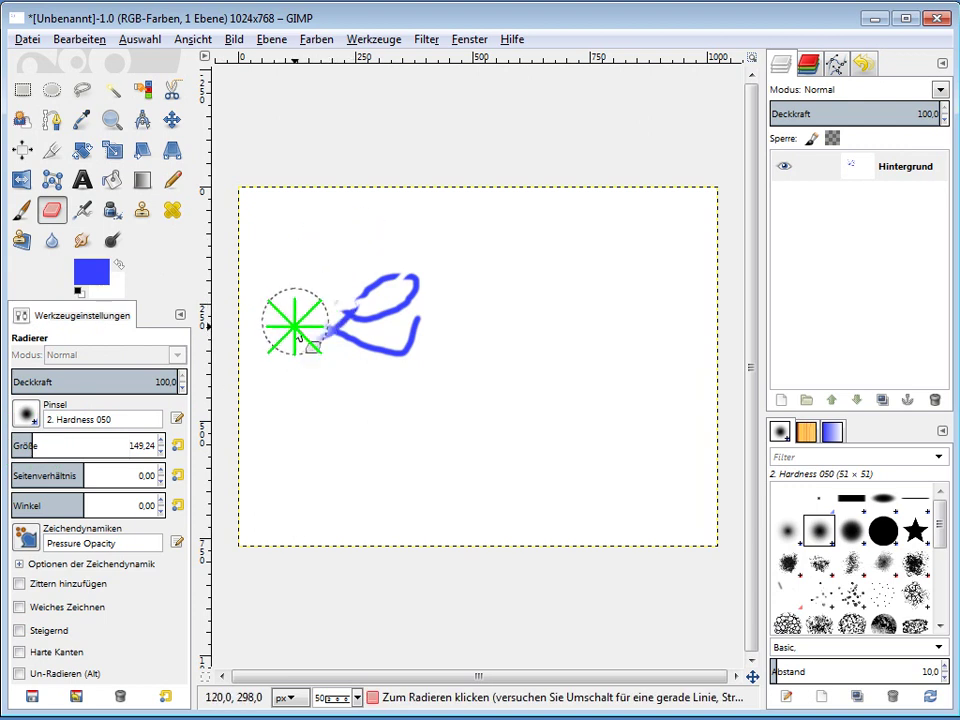
click(33, 421)
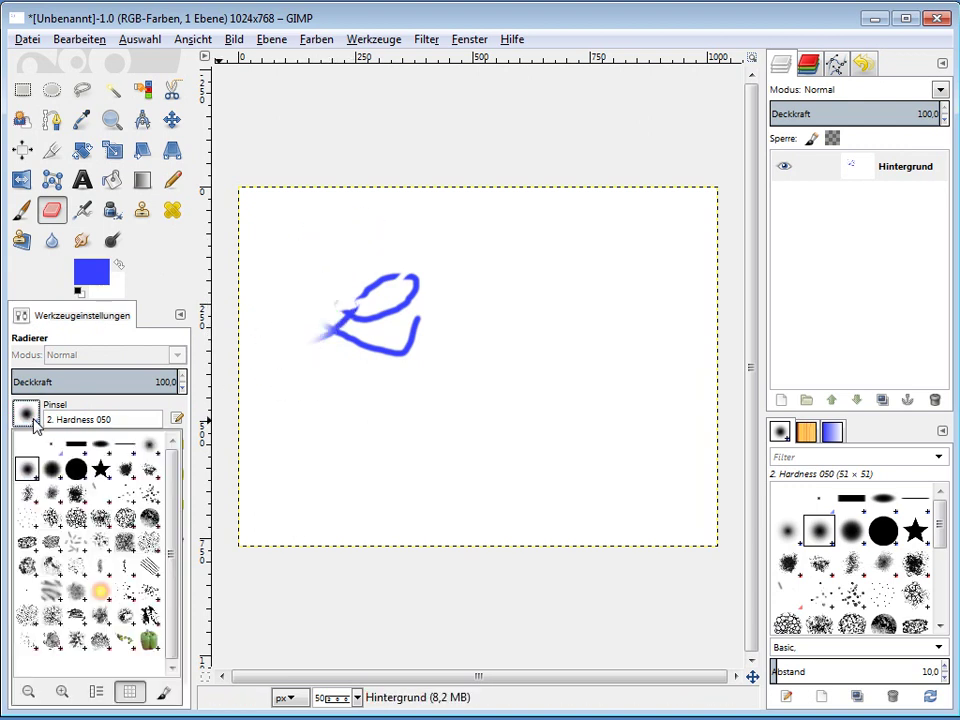
click(33, 421)
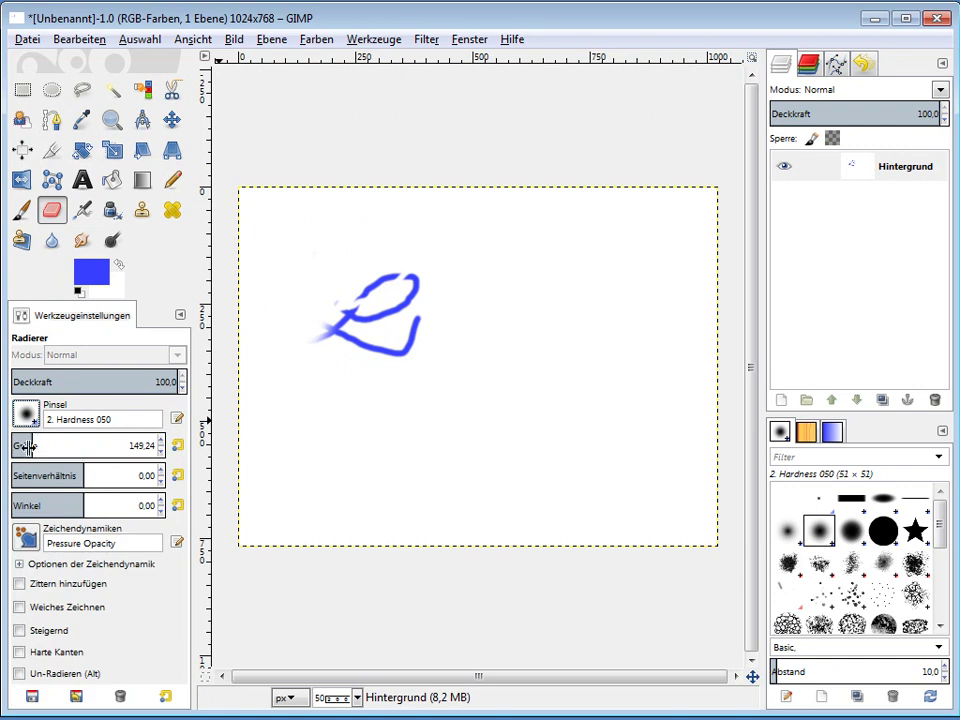
drag(33, 446, 42, 448)
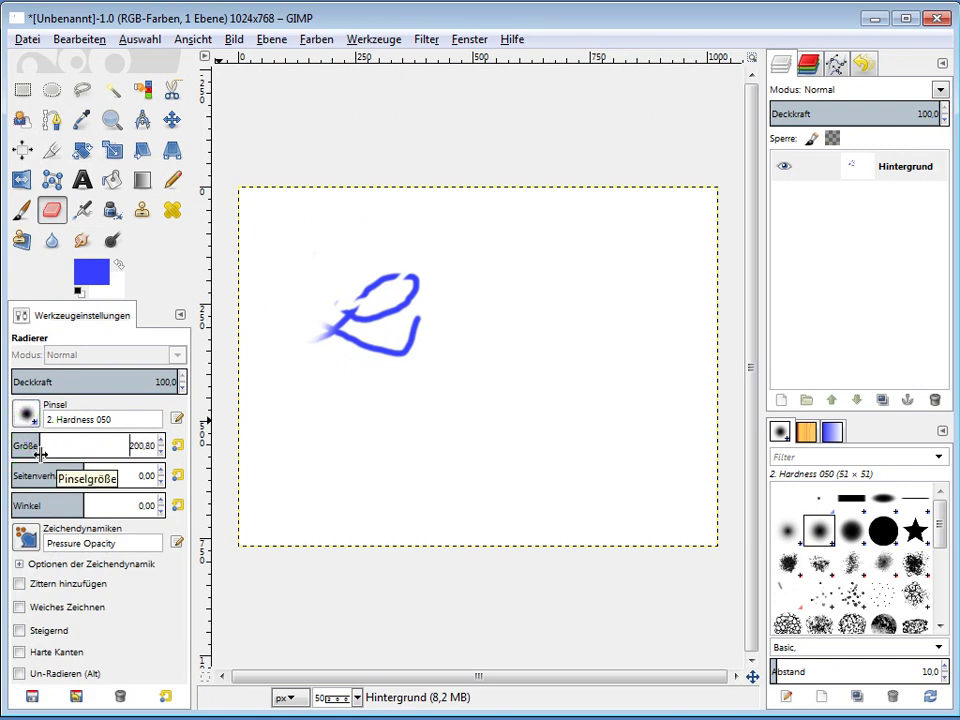
drag(38, 452, 38, 446)
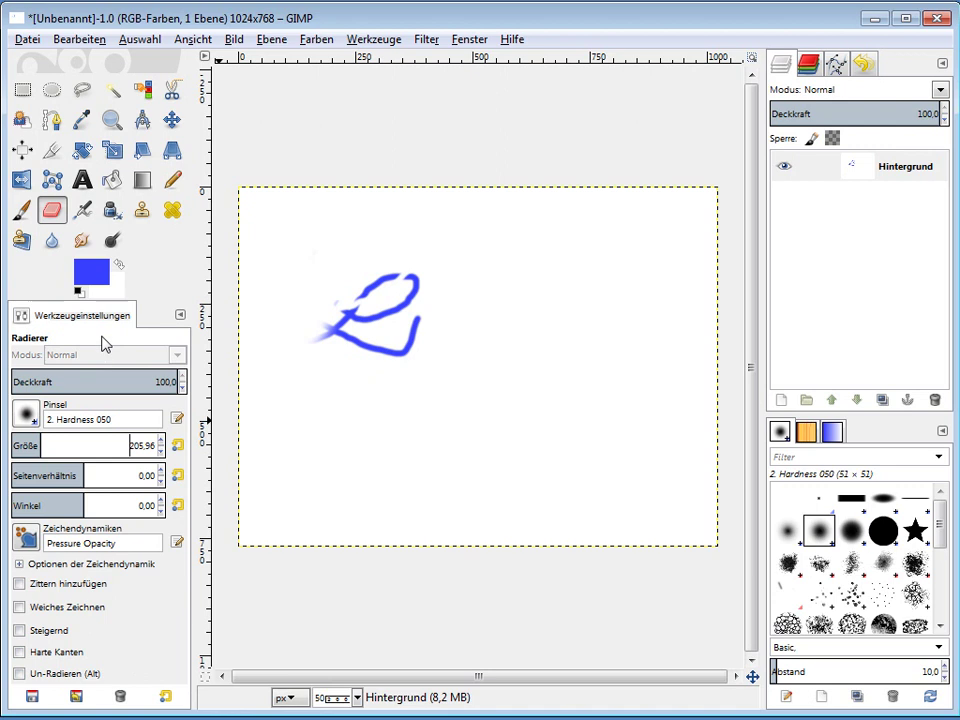
Spray soft blue airbrush strokes across the canvas, including one with the Hardness 075 brush.
click(82, 209)
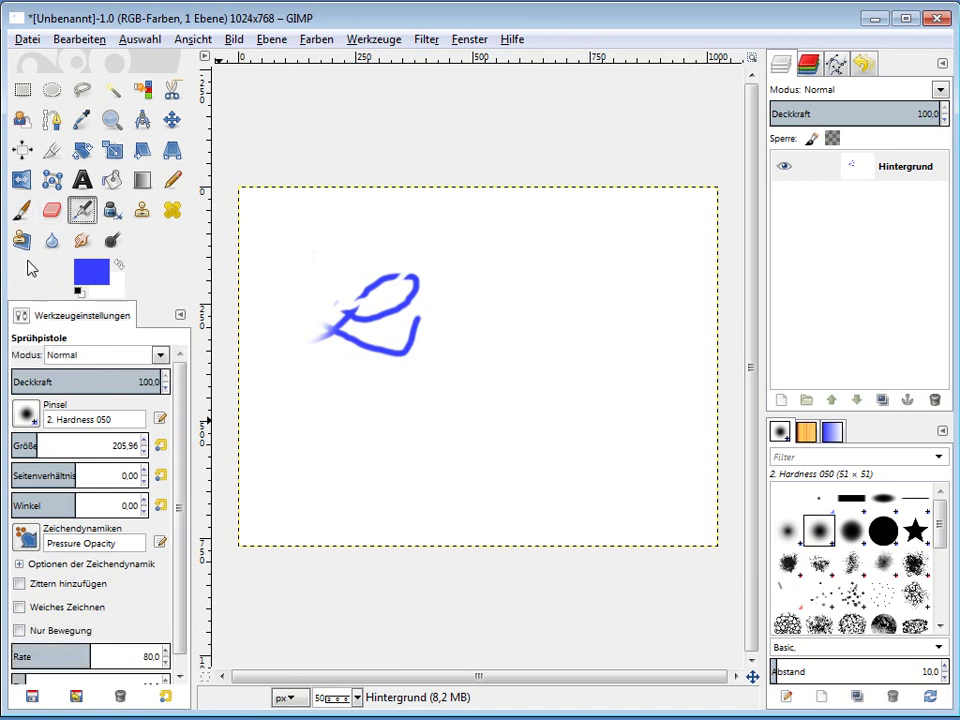
mouse_move(343, 418)
mouse_down()
mouse_move(338, 400)
mouse_move(611, 422)
mouse_up()
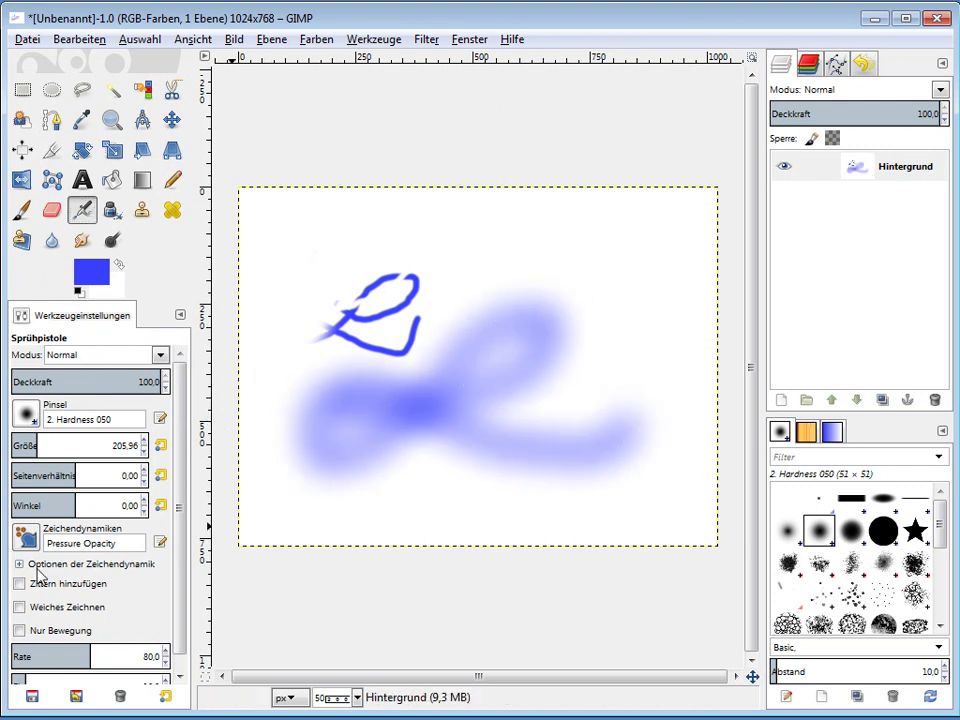
click(25, 412)
click(51, 468)
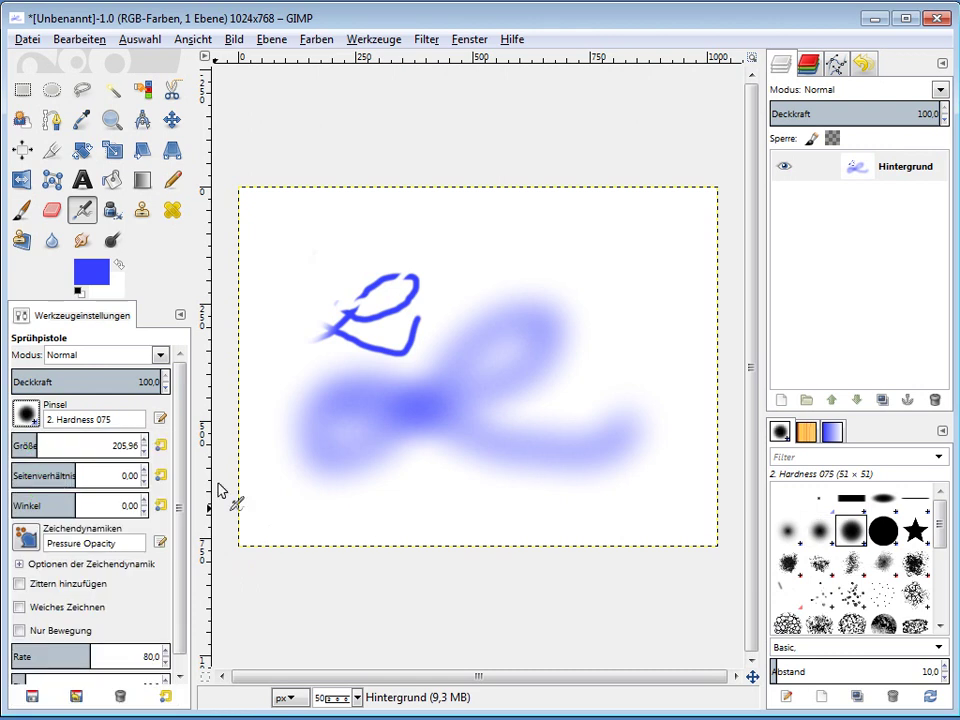
mouse_move(365, 472)
mouse_down()
mouse_move(572, 470)
mouse_move(497, 482)
mouse_move(332, 574)
mouse_up()
Spray a large Hardness 100 stroke mid-canvas and stamp a solid blue disc at upper left.
click(27, 414)
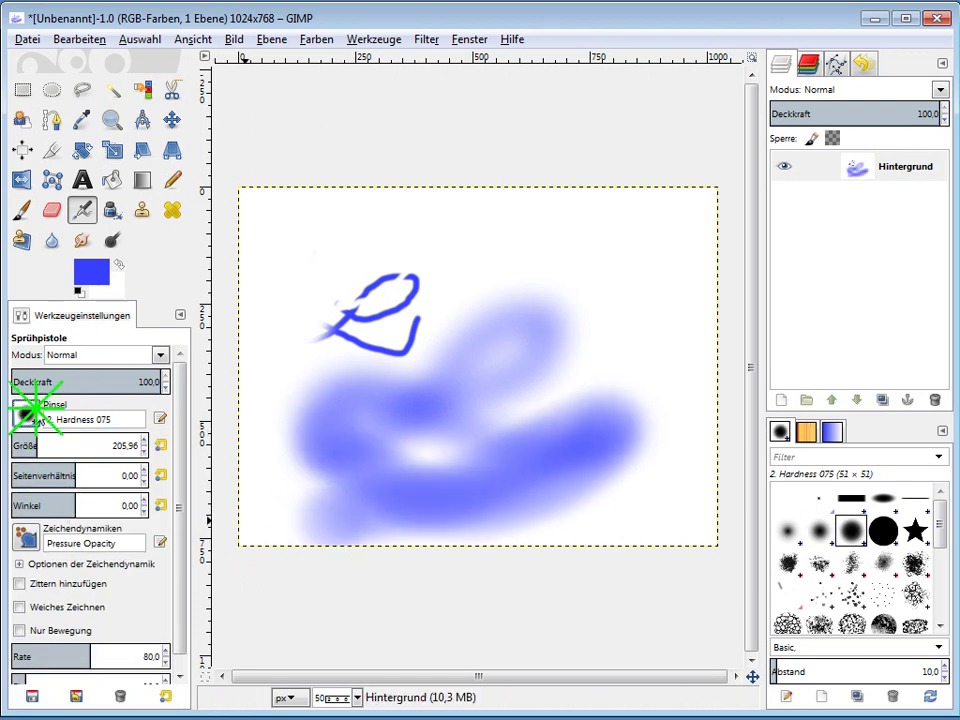
click(77, 468)
mouse_move(437, 333)
mouse_down()
mouse_move(508, 332)
mouse_move(600, 349)
mouse_move(332, 396)
mouse_move(497, 430)
mouse_move(365, 468)
mouse_up()
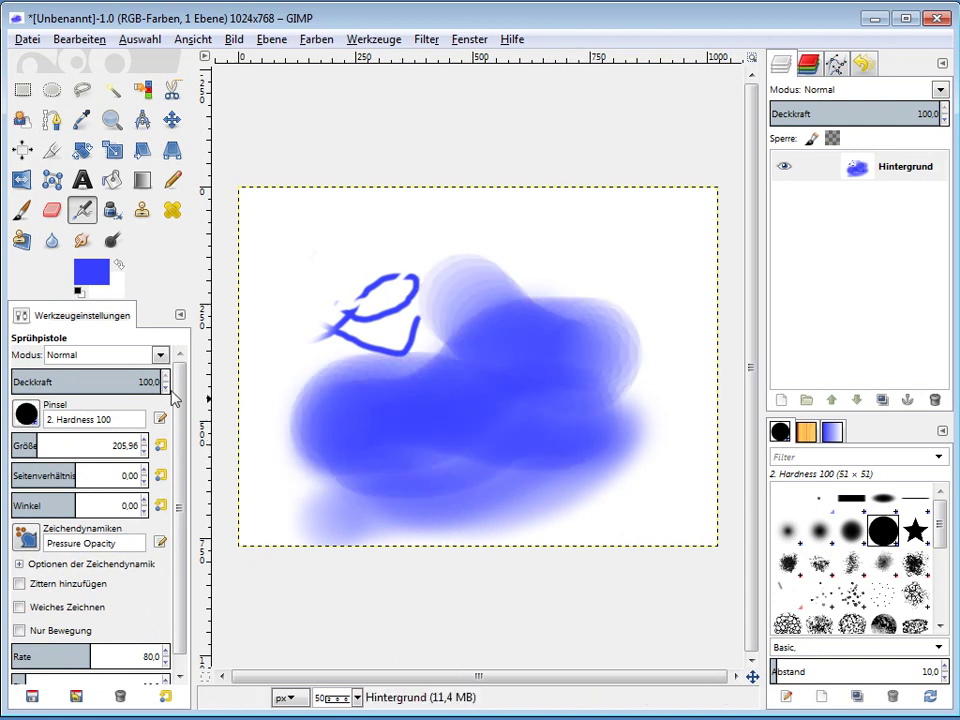
click(20, 209)
click(338, 244)
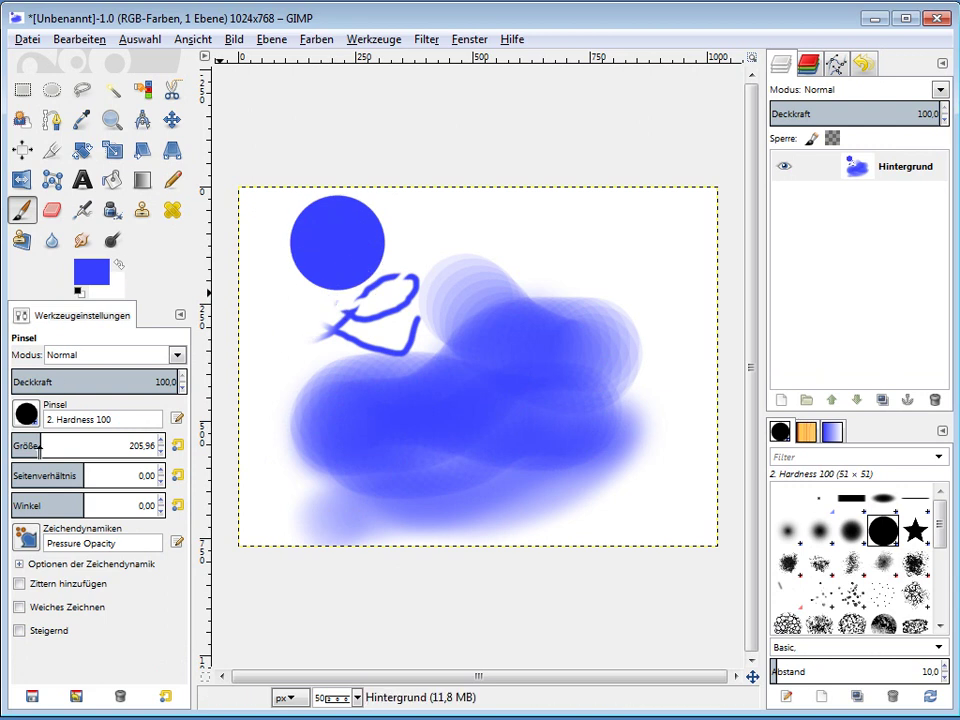
Shrink the brush to about 98, choose Chalk 01, and paint grainy blue strokes.
drag(40, 448, 26, 446)
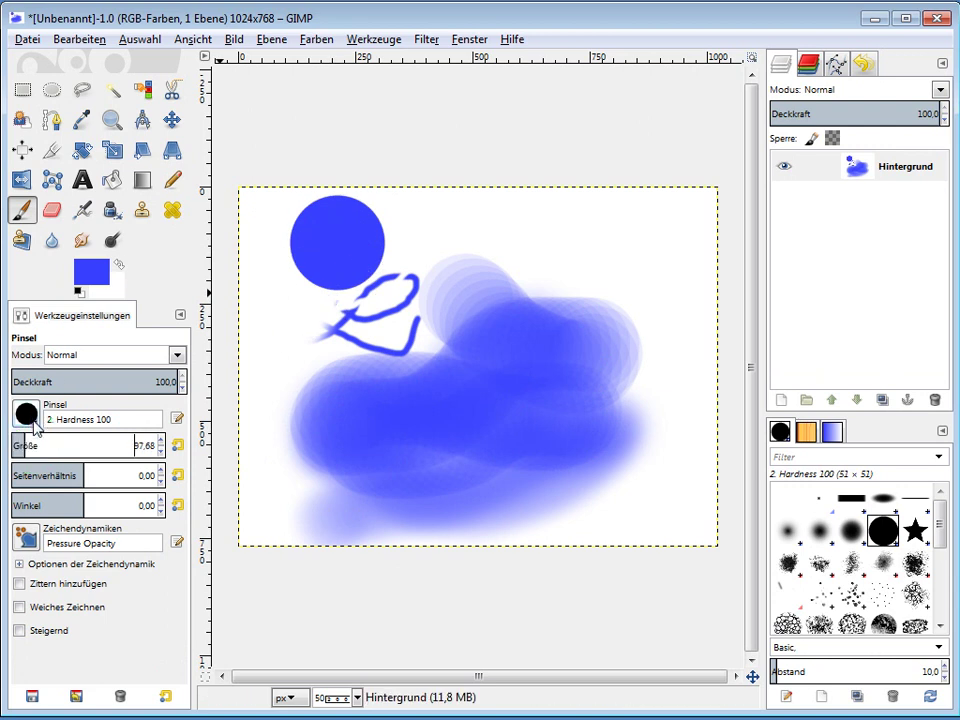
click(27, 414)
click(152, 517)
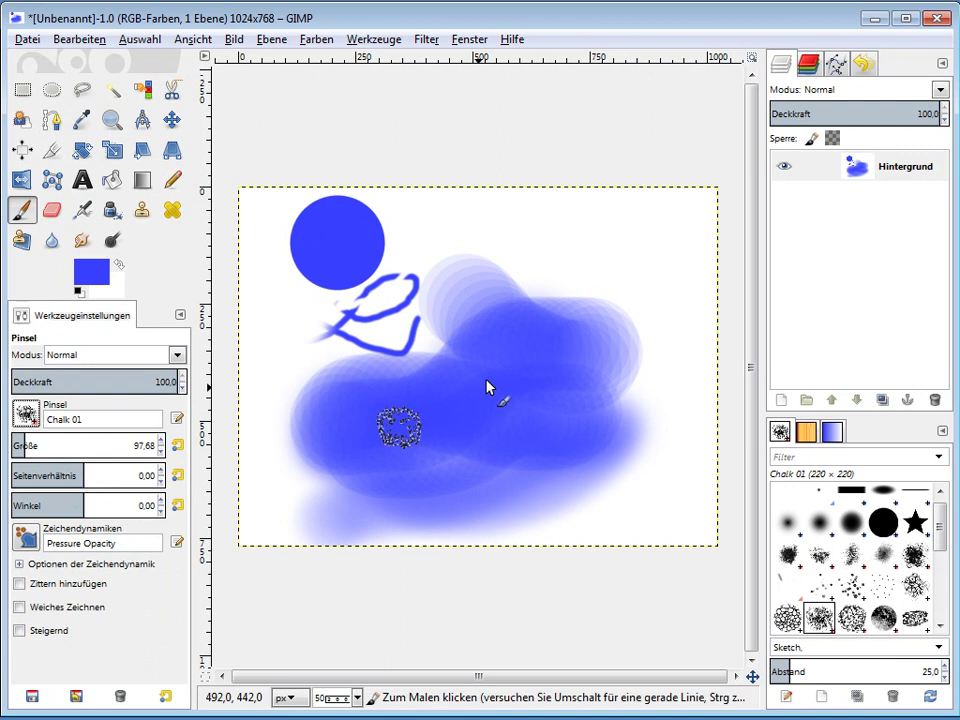
mouse_move(556, 236)
mouse_down()
mouse_move(604, 338)
mouse_move(519, 388)
mouse_move(588, 456)
mouse_move(348, 503)
mouse_move(313, 487)
mouse_up()
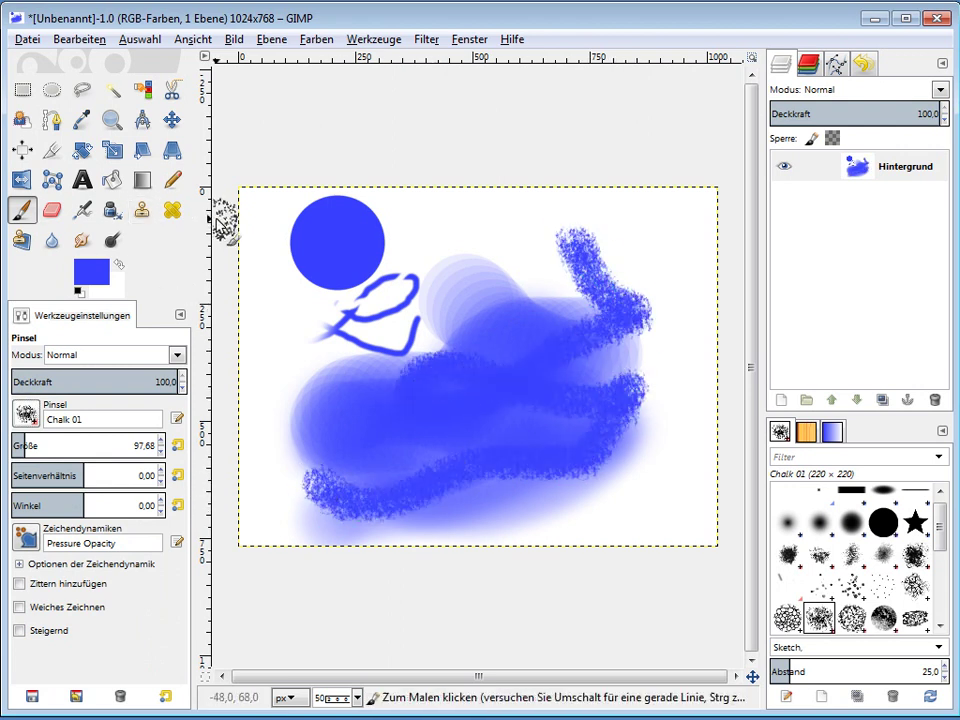
click(103, 178)
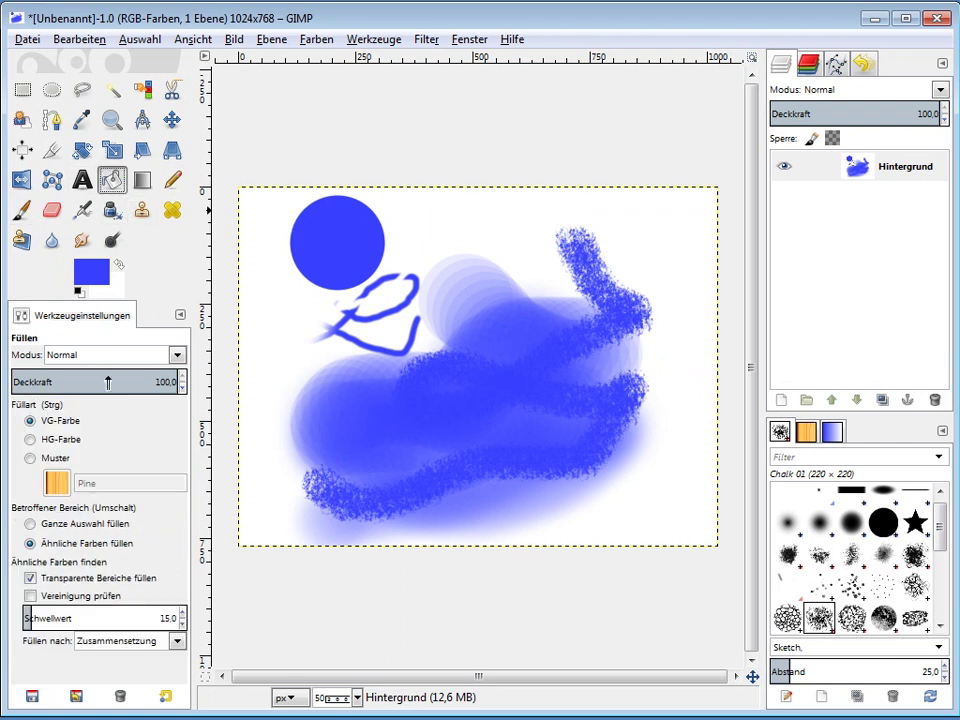
Set the background colour to yellow ffff4c.
click(91, 271)
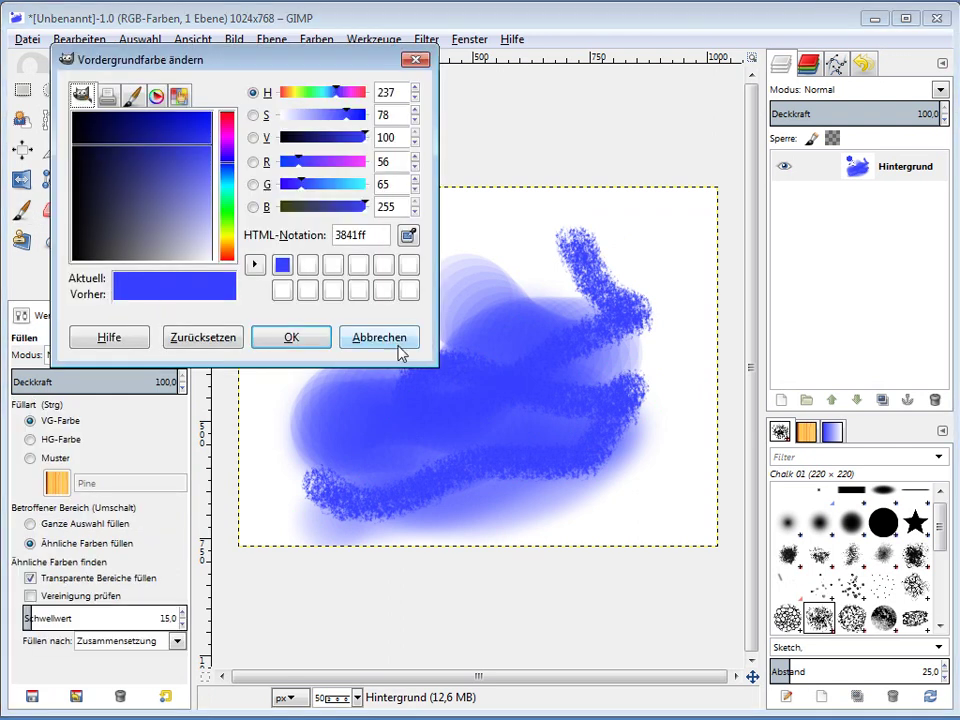
click(396, 340)
click(108, 292)
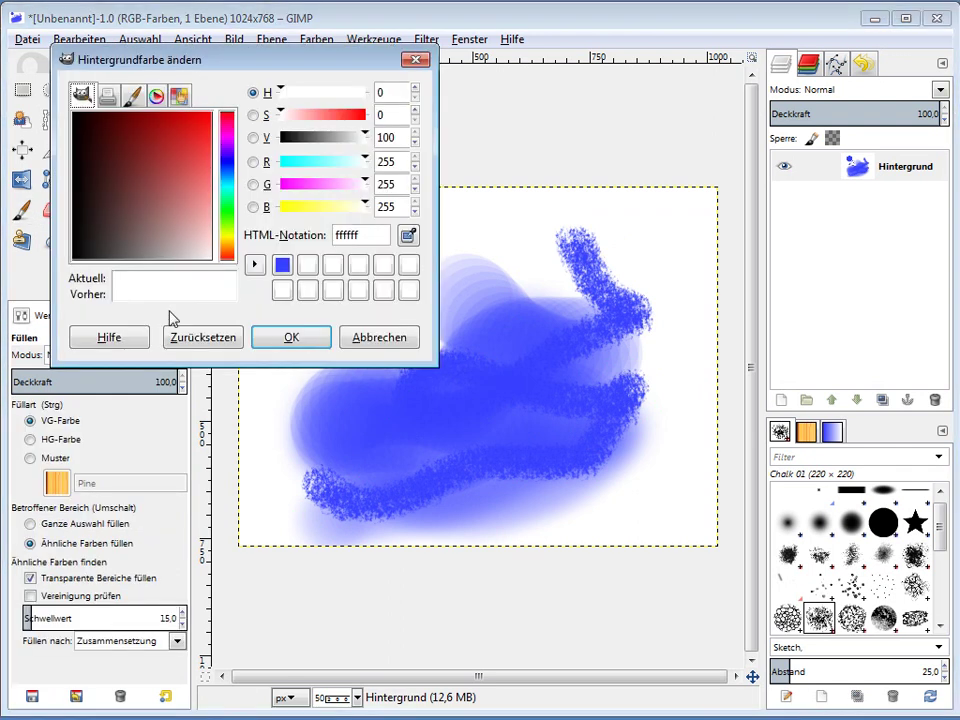
click(308, 207)
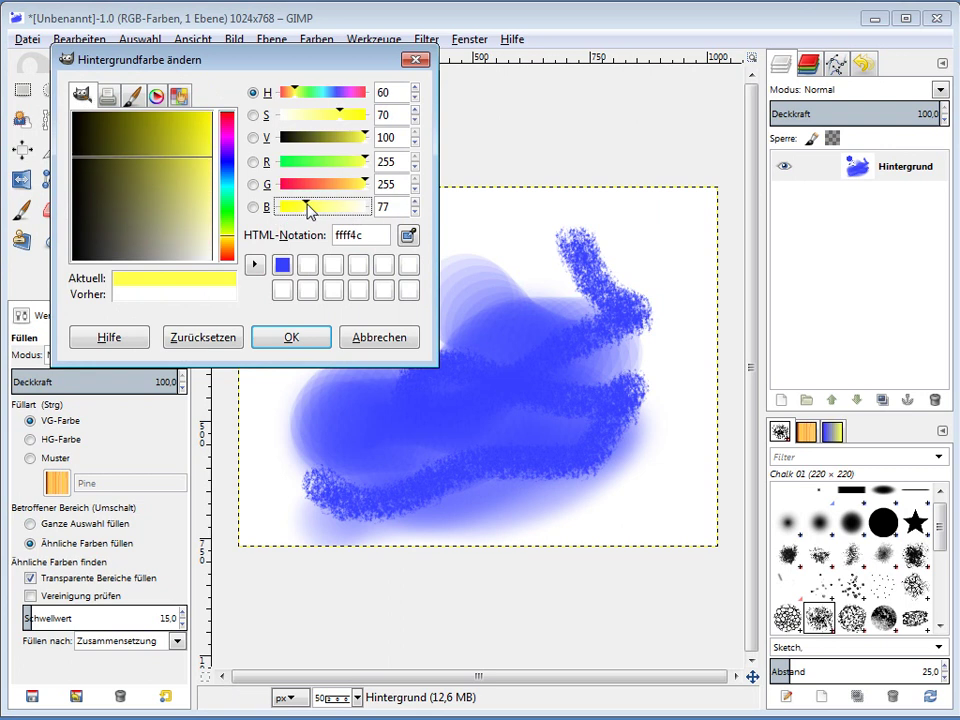
click(289, 336)
Bucket-fill the white background with yellow, restoring blue as the foreground colour.
click(424, 229)
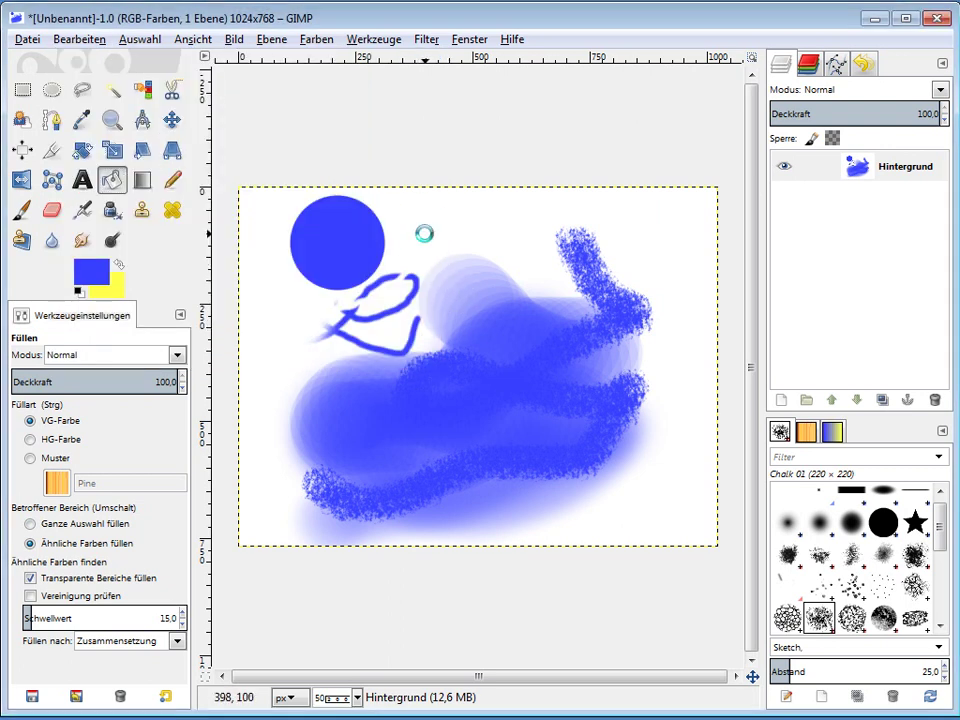
click(118, 264)
click(410, 242)
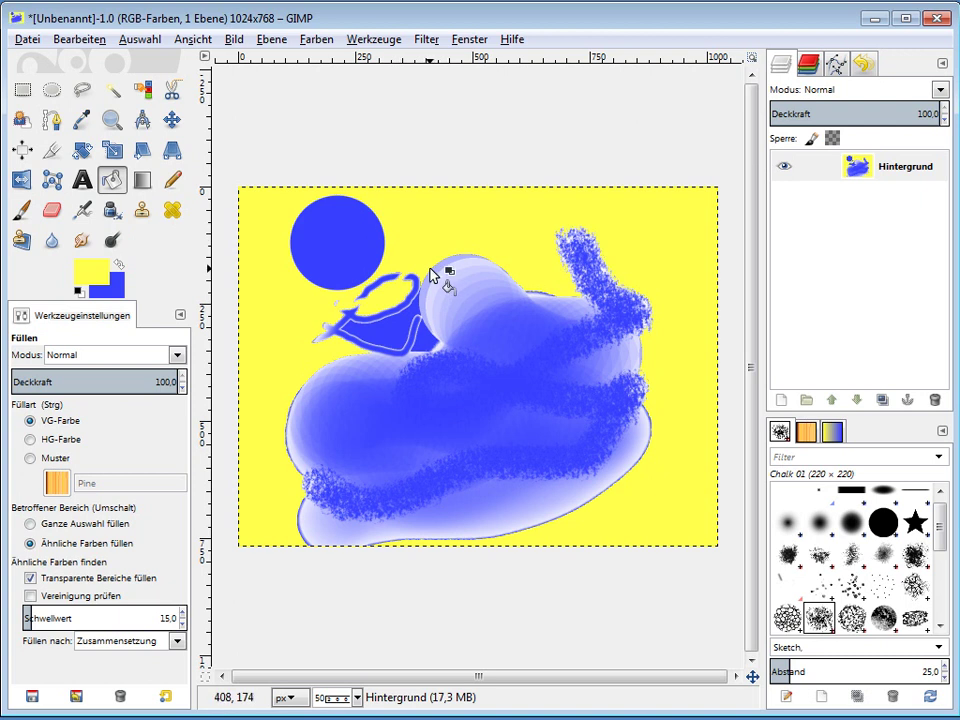
click(119, 265)
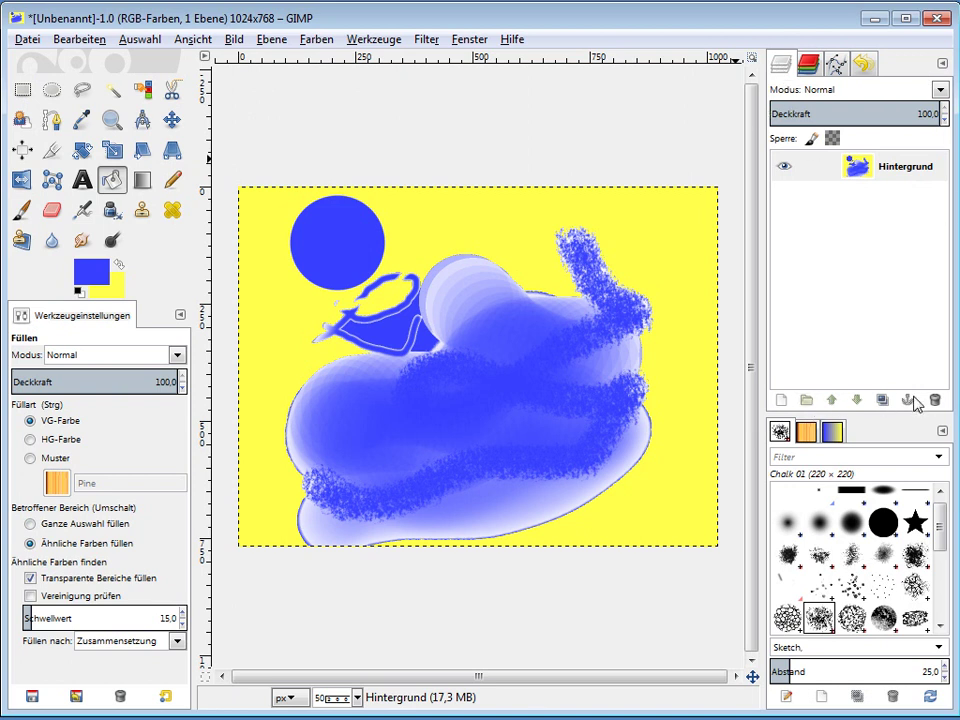
Create a transparent 1024 × 768 layer 'Ebene' with the New Layer button.
click(779, 400)
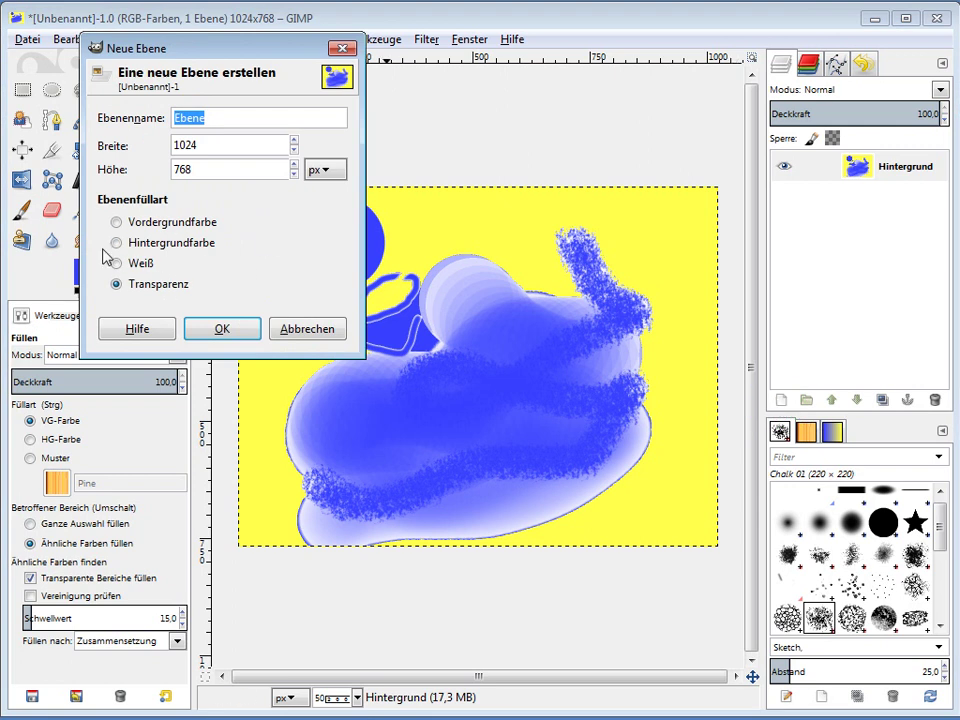
click(212, 328)
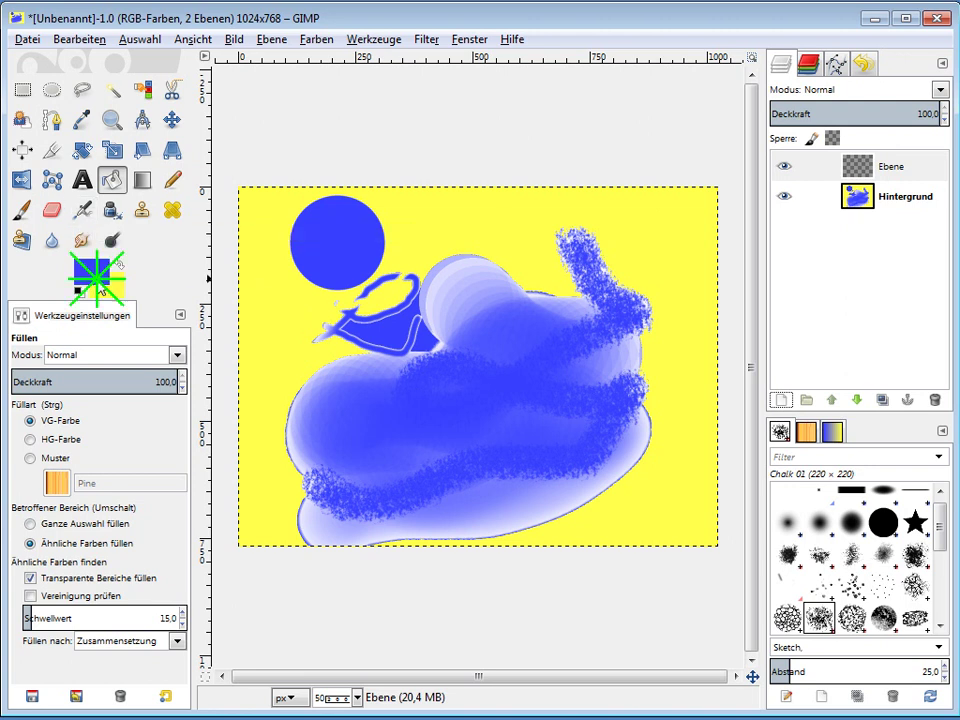
Set the foreground colour to crimson pink.
click(91, 271)
click(227, 118)
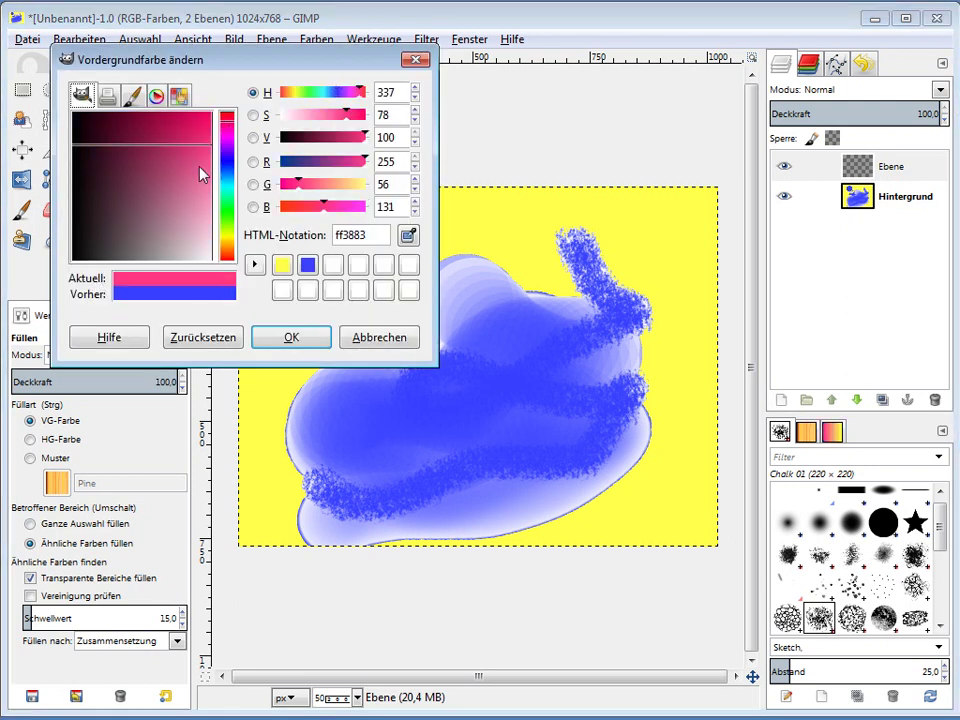
drag(171, 150, 176, 155)
click(282, 338)
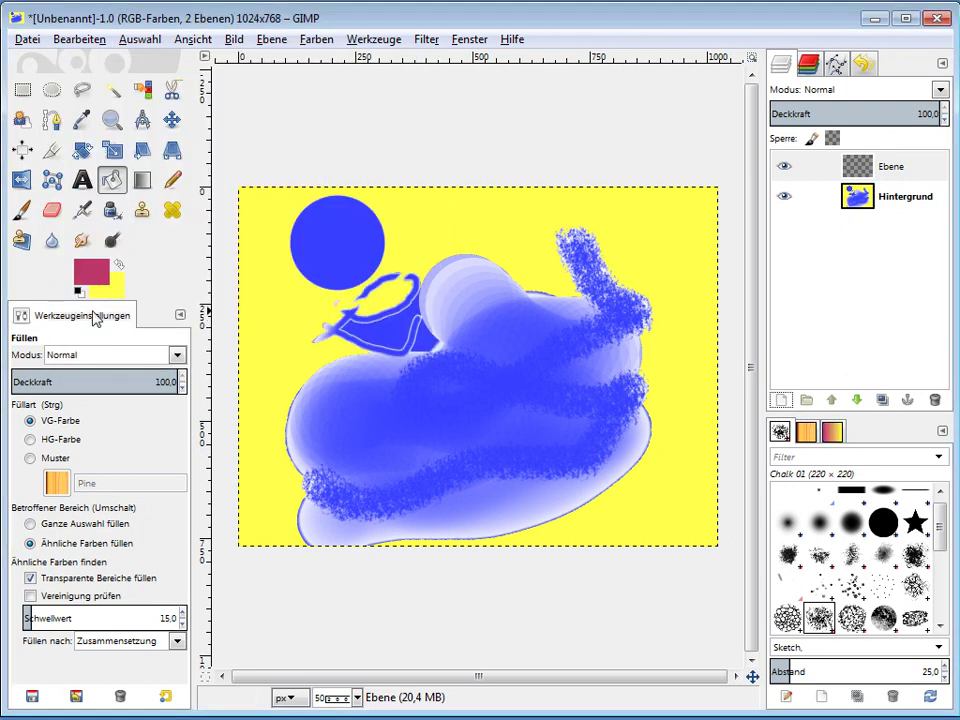
Paint a crimson chalk stroke down the canvas with the paintbrush on the Ebene layer.
click(81, 210)
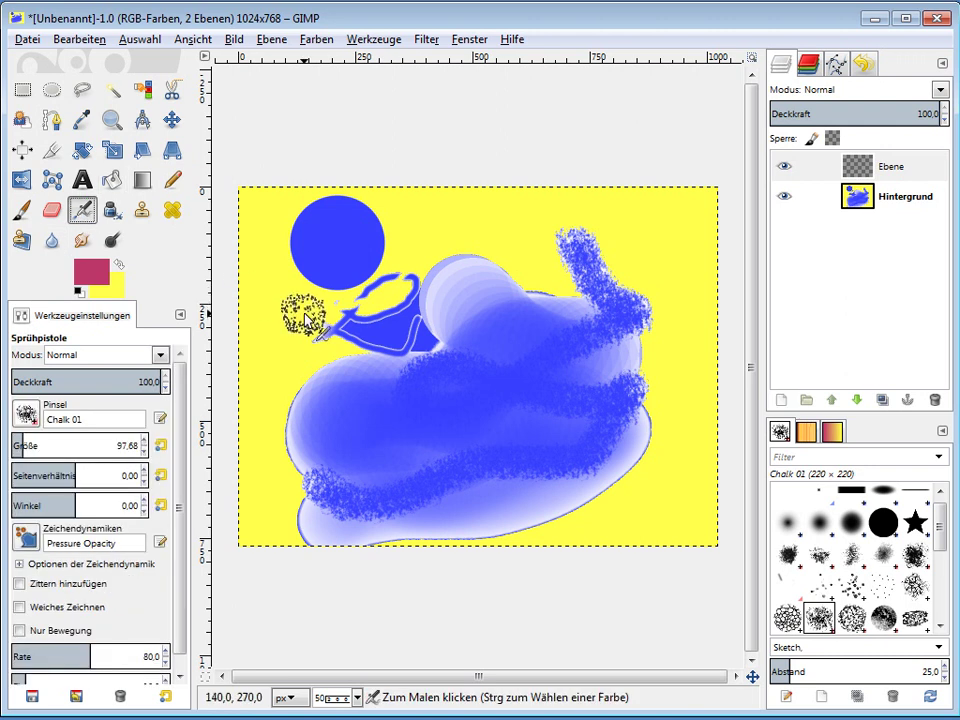
click(21, 210)
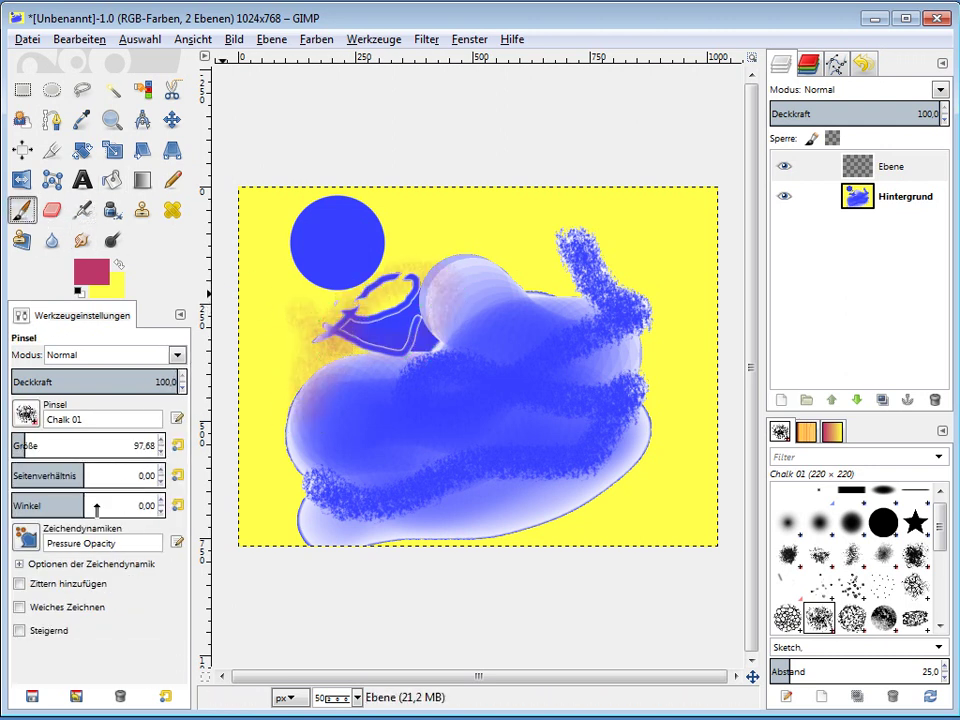
mouse_move(277, 339)
mouse_down()
mouse_move(364, 274)
mouse_move(317, 364)
mouse_move(478, 455)
mouse_move(327, 384)
mouse_move(295, 445)
mouse_up()
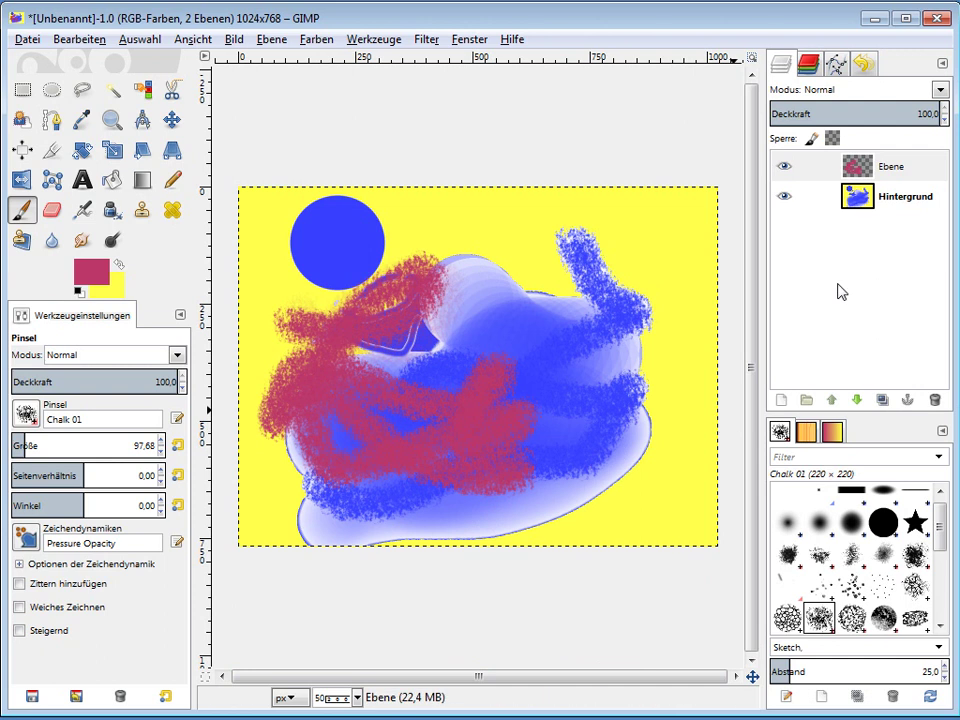
click(886, 199)
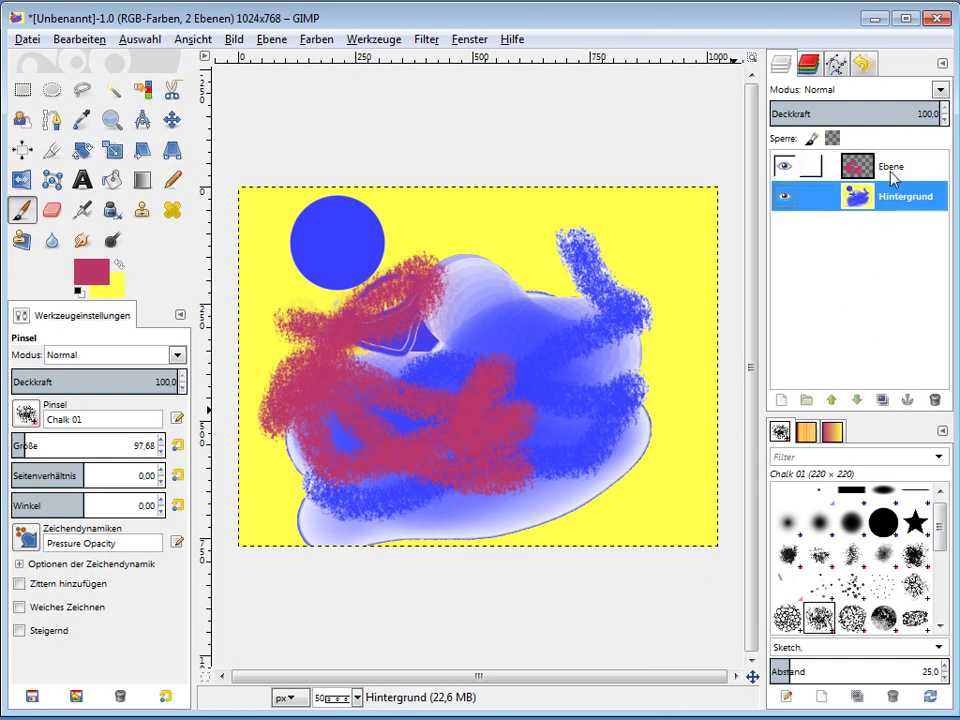
click(885, 167)
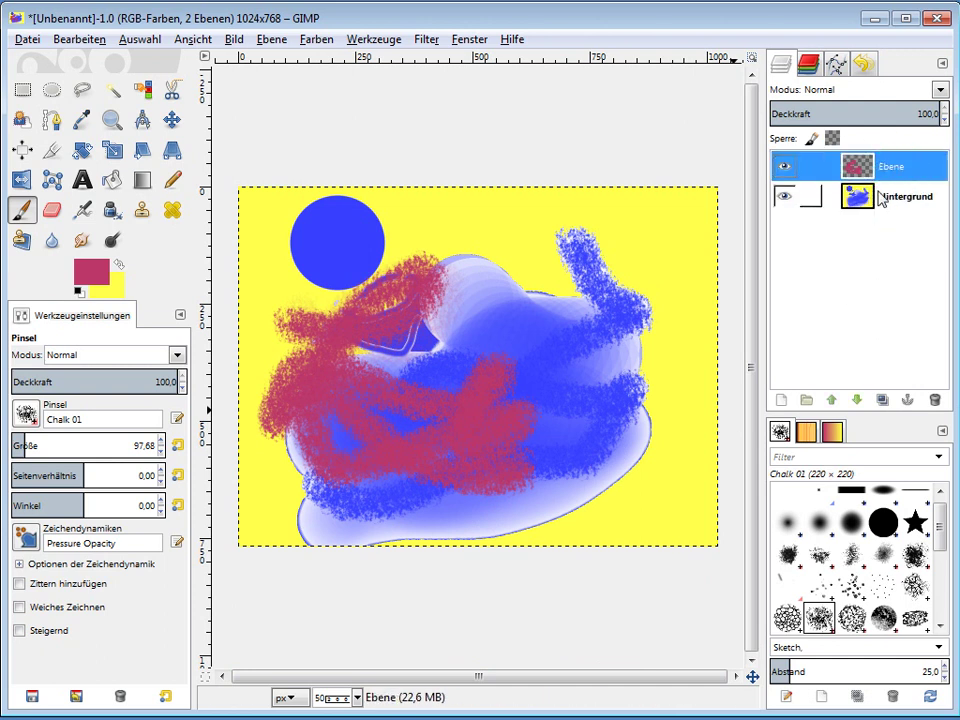
click(783, 168)
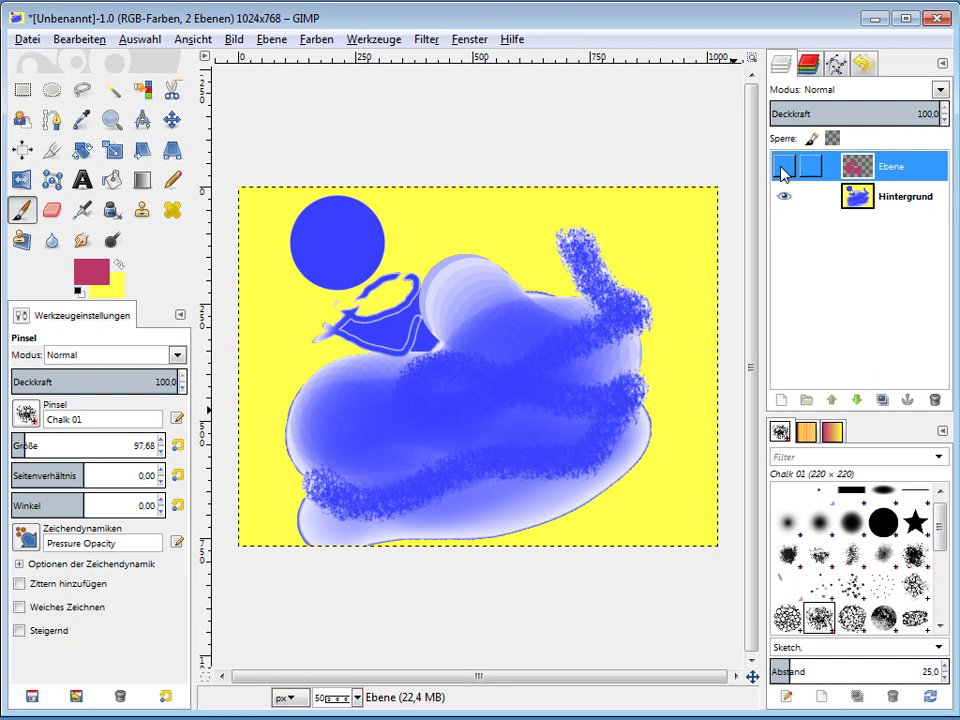
click(783, 168)
click(783, 168)
click(783, 168)
click(783, 168)
click(783, 168)
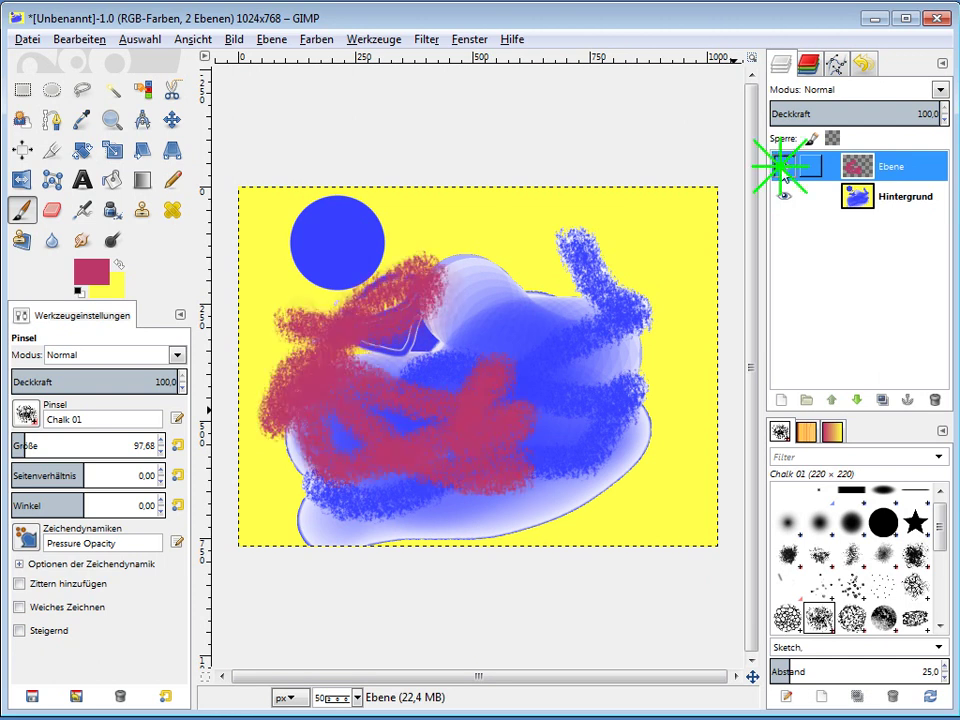
click(783, 168)
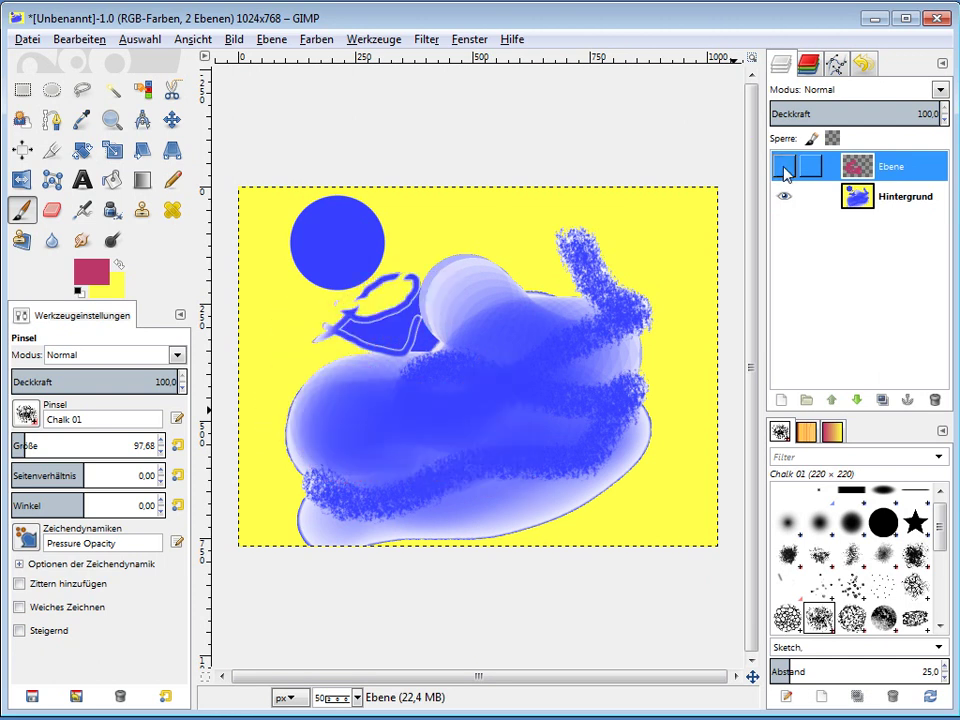
click(822, 168)
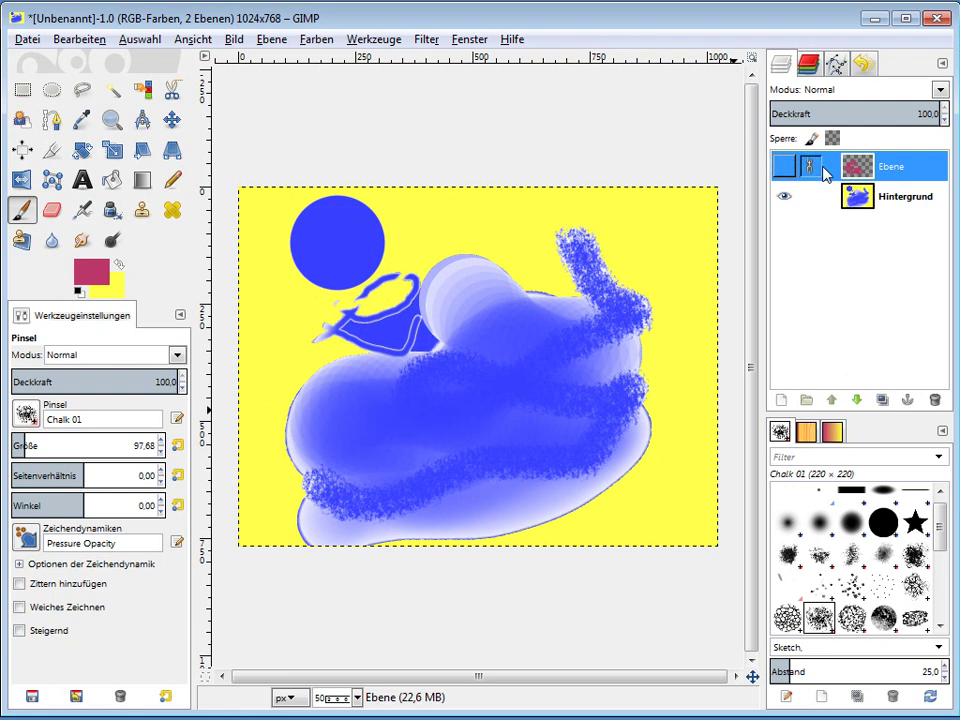
click(783, 168)
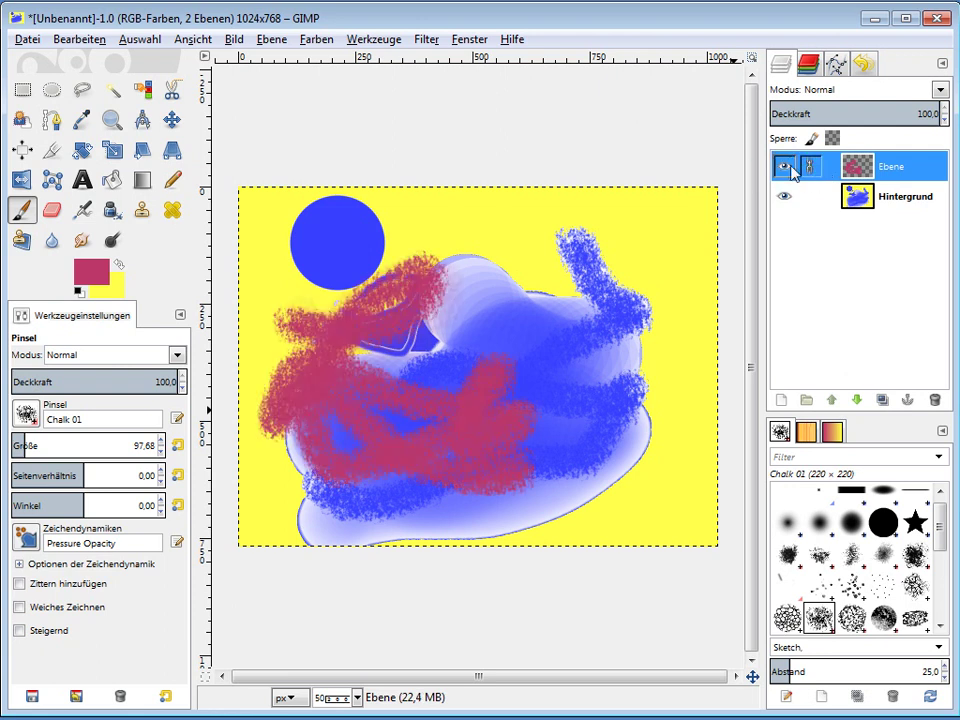
click(817, 168)
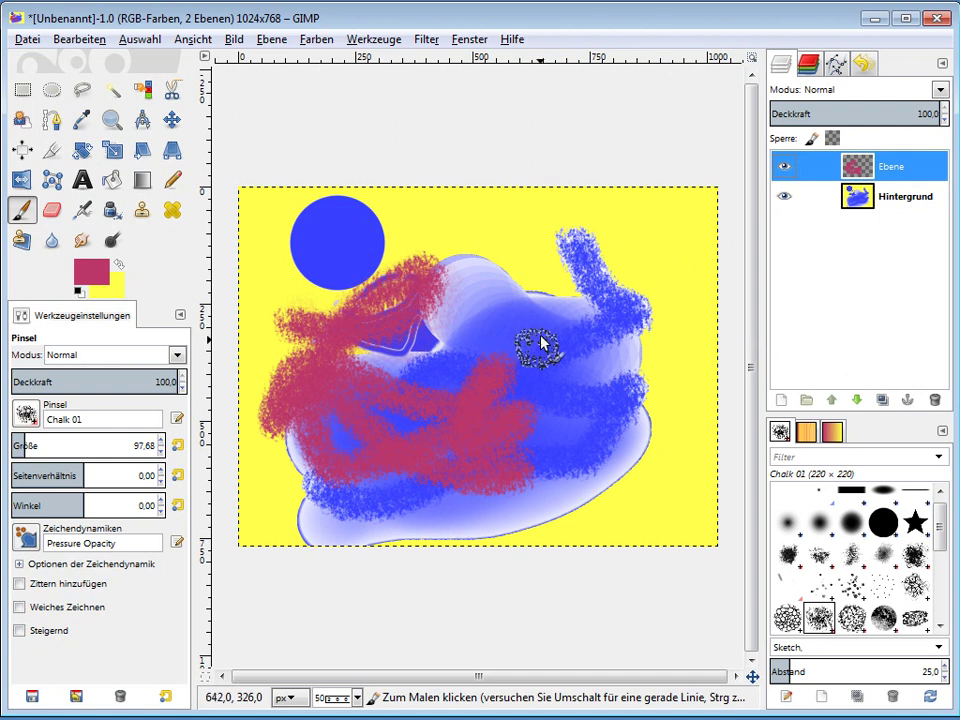
Show the Undo History listing Pinsel, Objektsichtbarkeit and Objektverknüpfung, dismissing the Ebene layer menu.
right_click(903, 173)
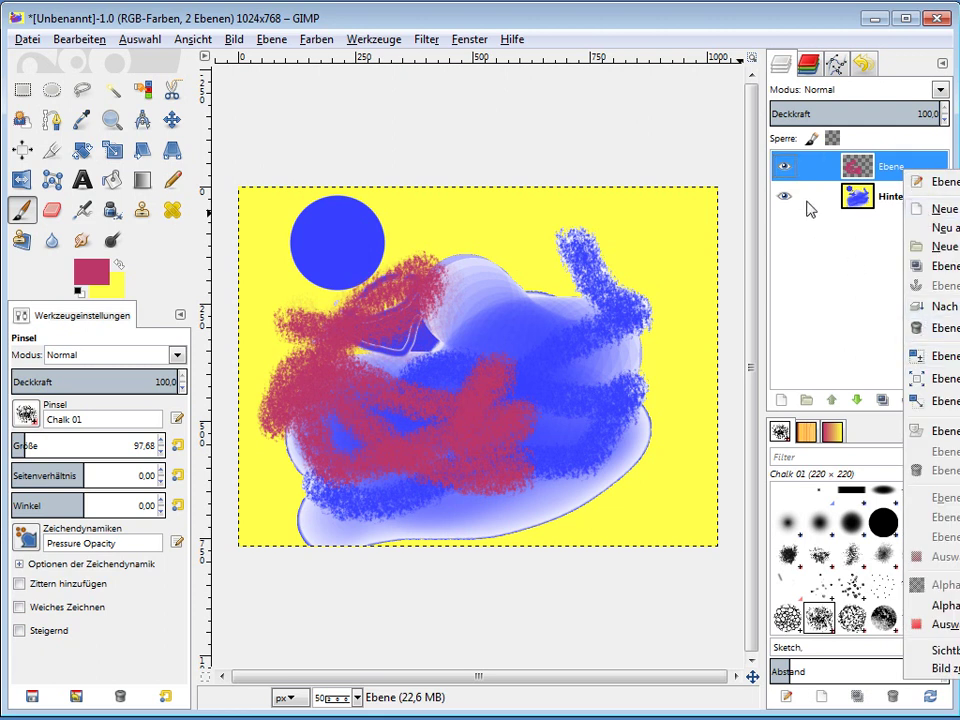
click(615, 135)
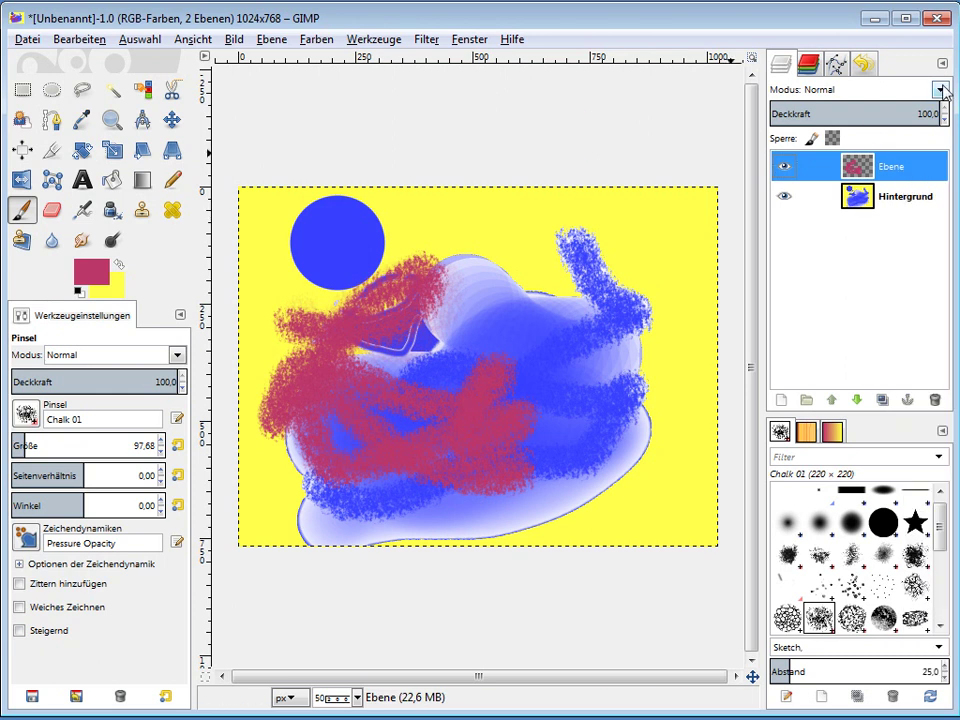
click(862, 64)
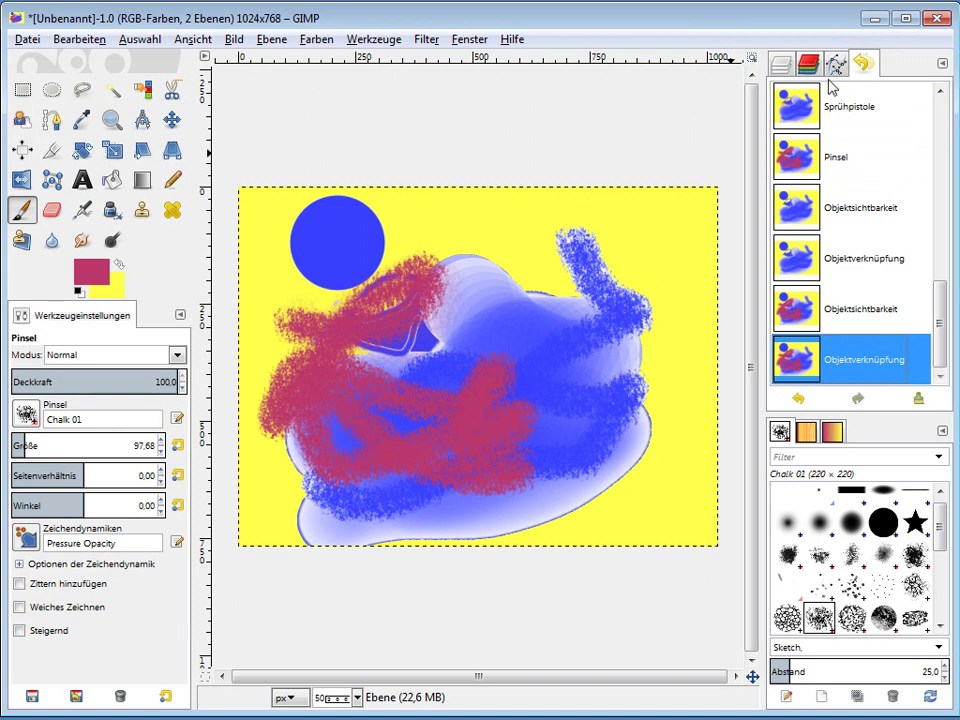
click(840, 168)
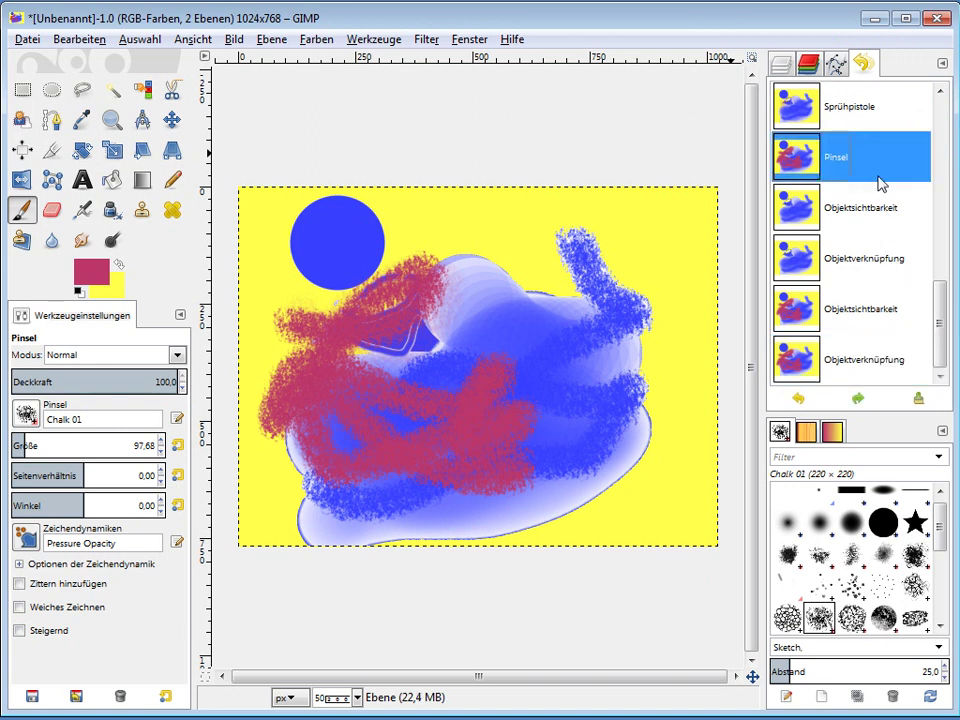
click(799, 399)
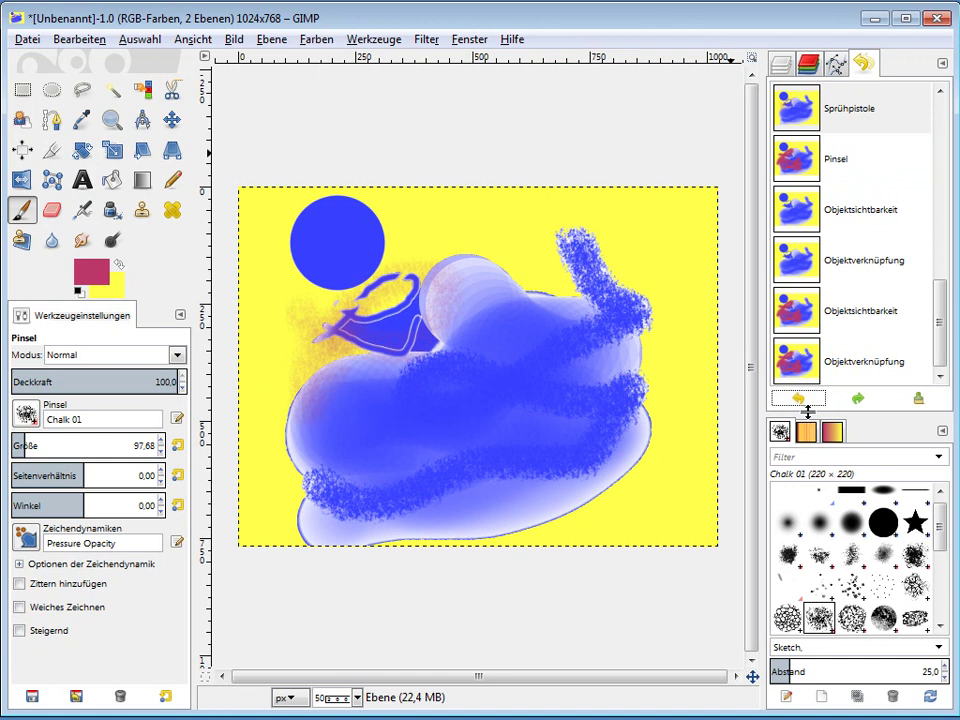
click(805, 105)
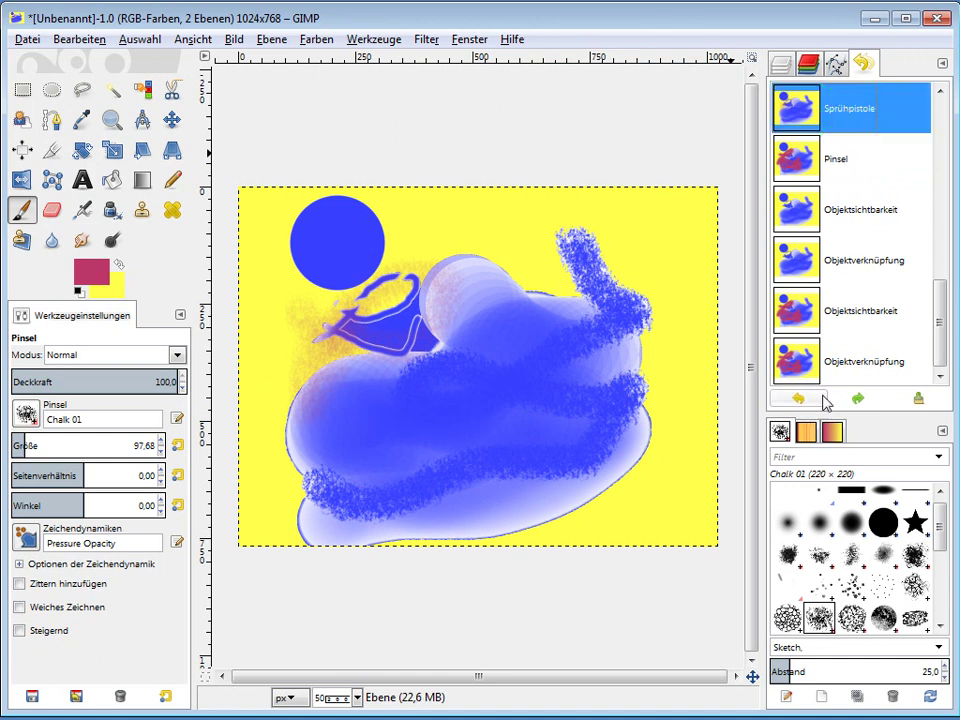
click(799, 399)
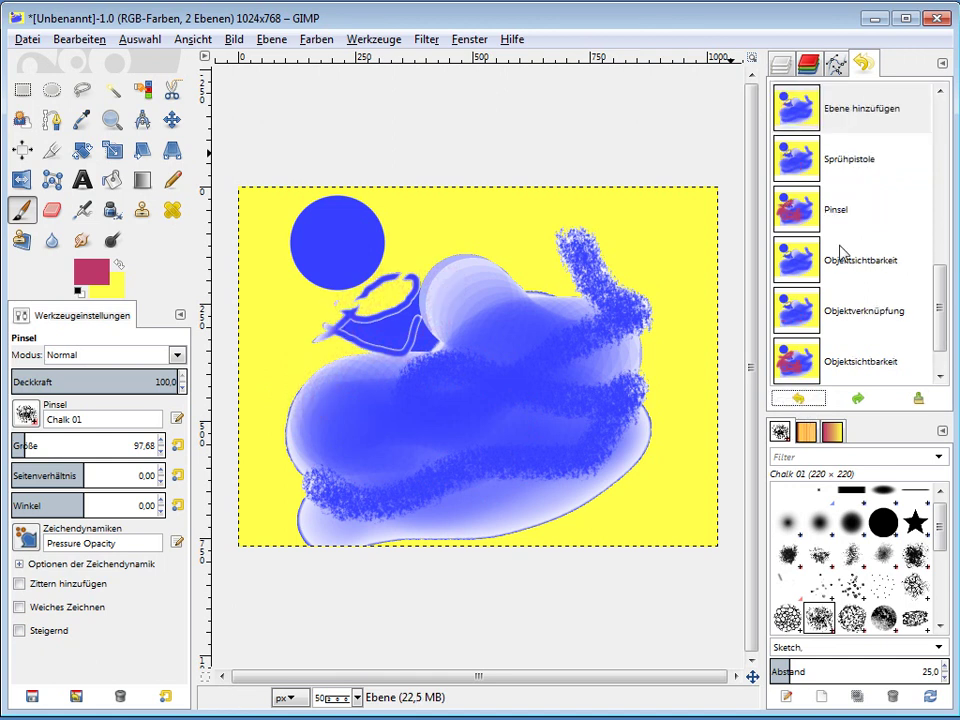
mouse_move(937, 305)
mouse_down()
mouse_move(938, 335)
mouse_move(921, 144)
mouse_up()
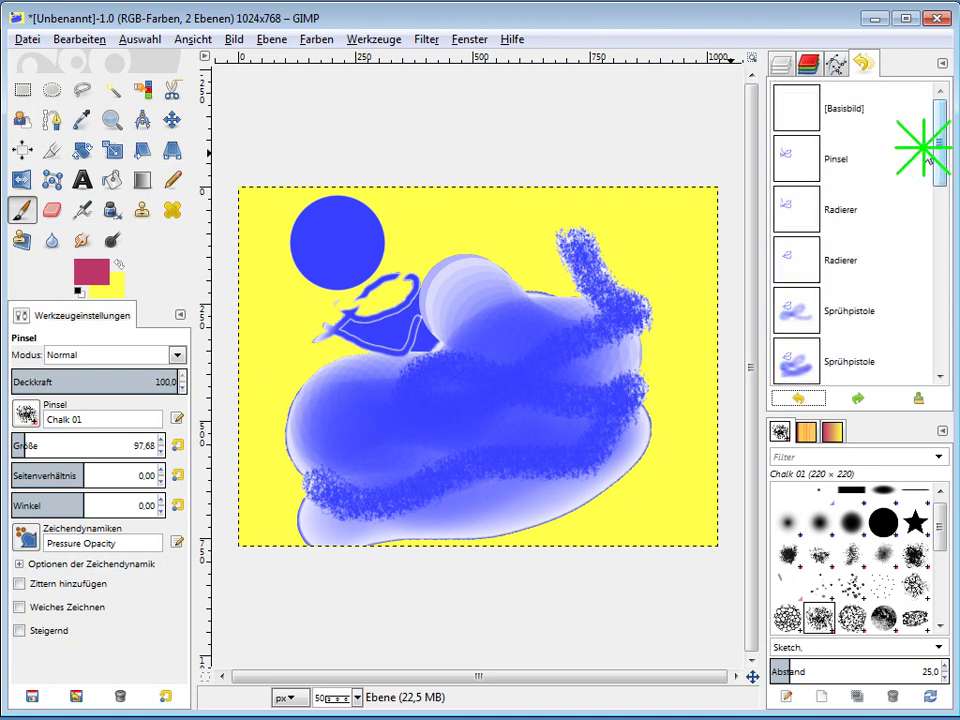
click(834, 156)
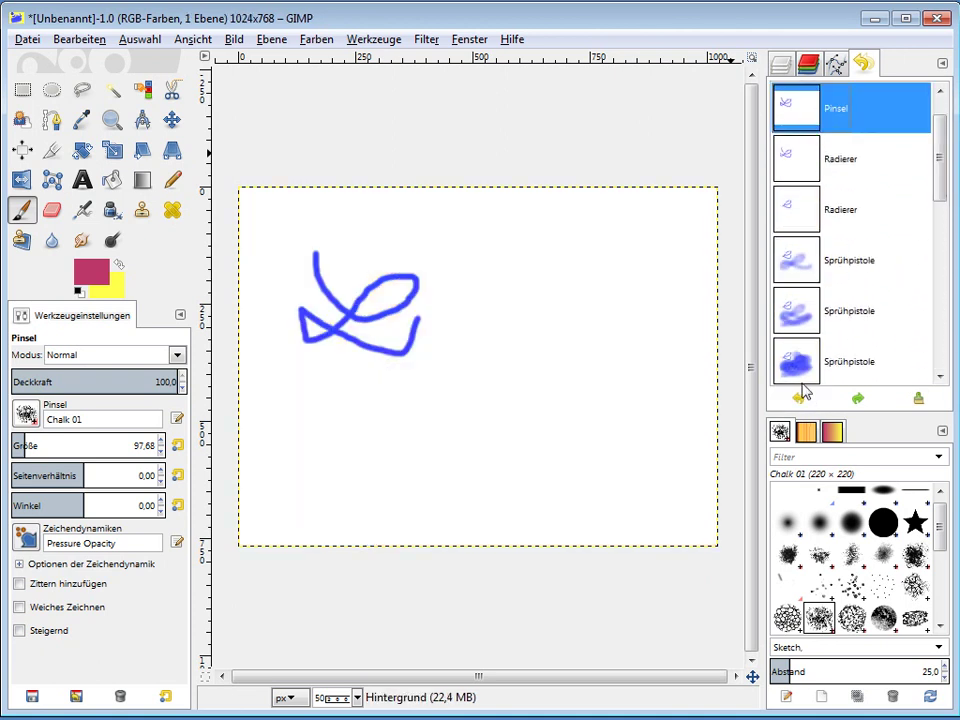
click(838, 186)
click(799, 399)
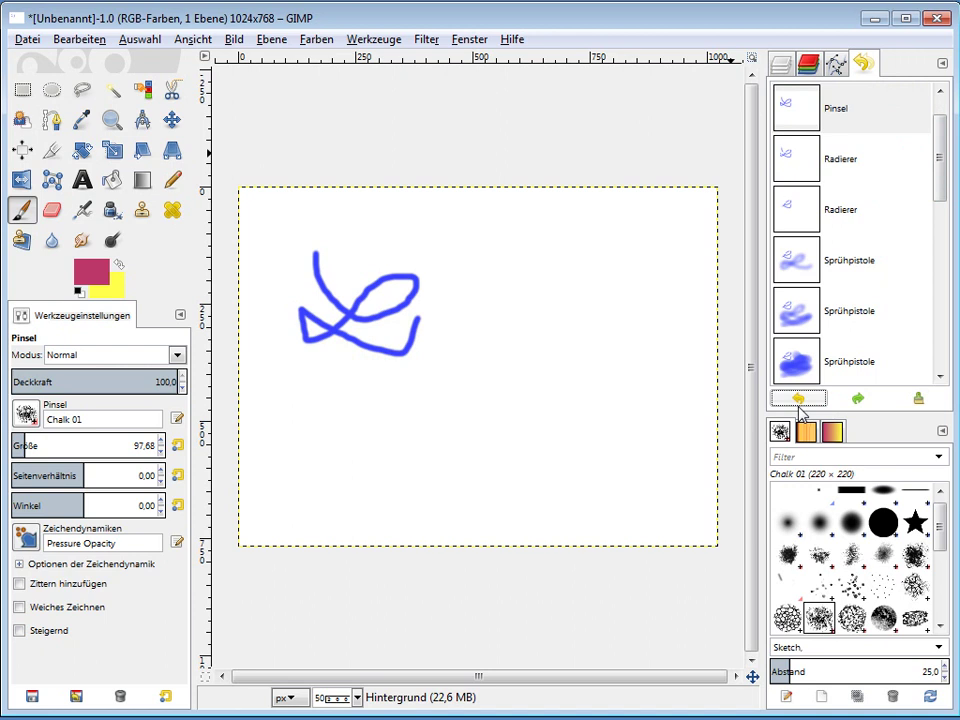
click(936, 300)
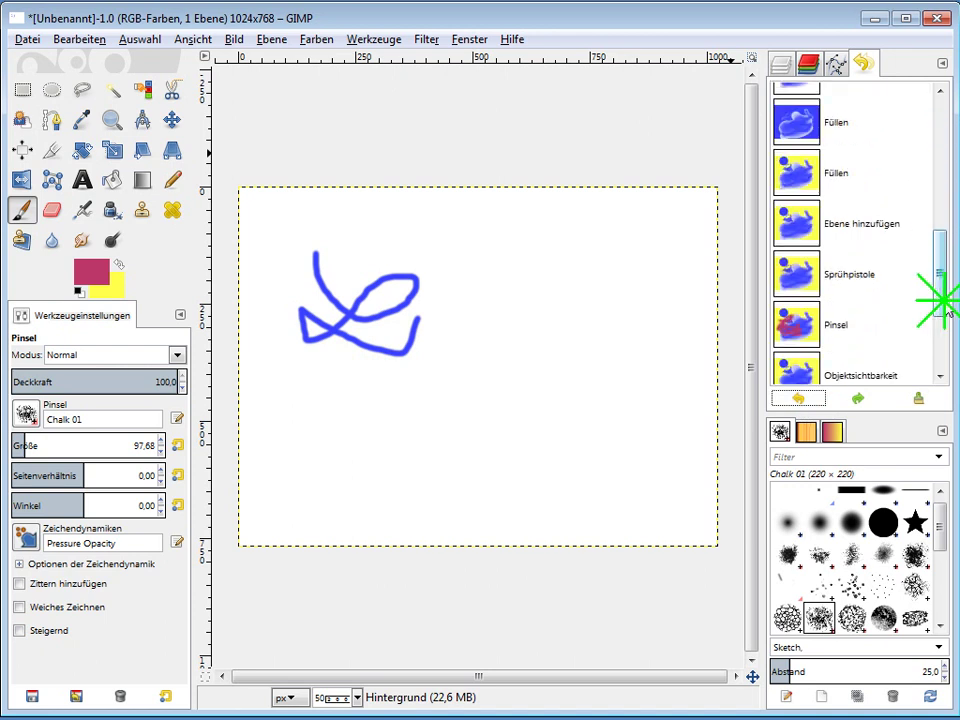
click(893, 373)
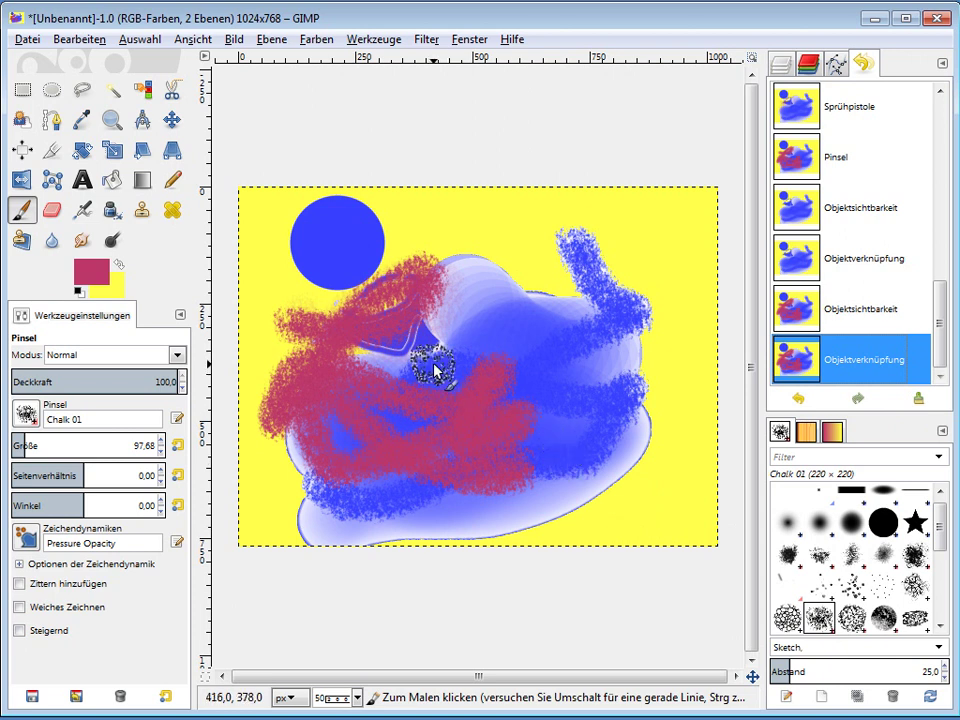
Switch the dock back to the Layers list showing Ebene above Hintergrund.
click(780, 64)
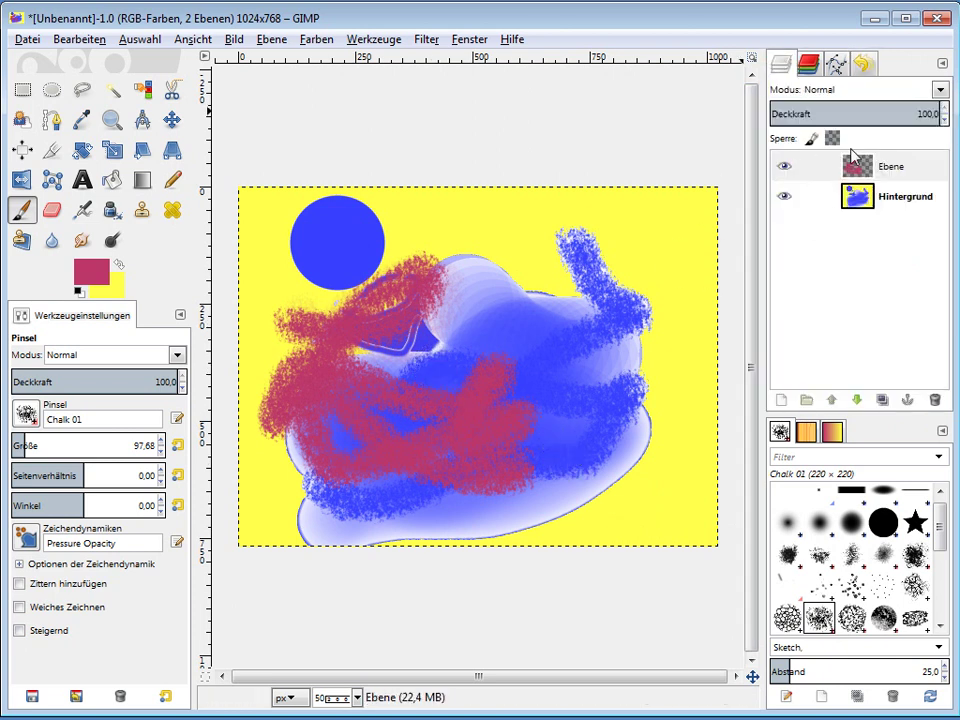